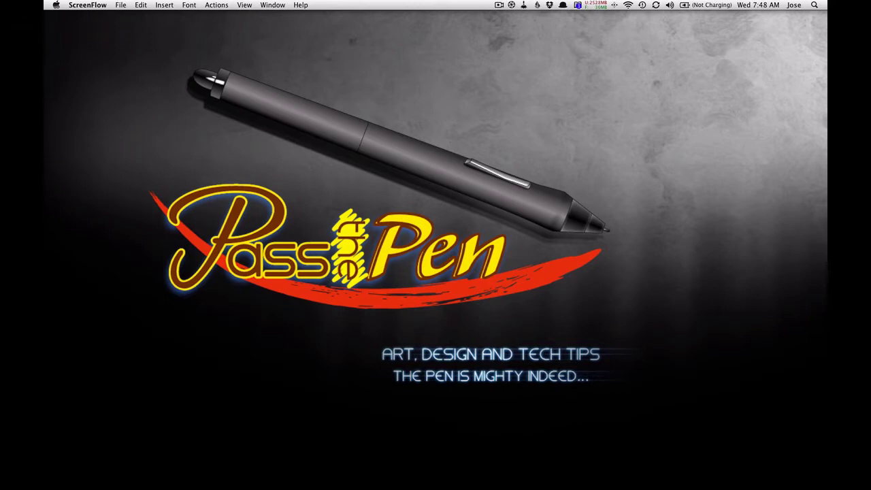
Bring up the macOS app switcher to move from the desktop to Adobe Illustrator
key("super+Tab")
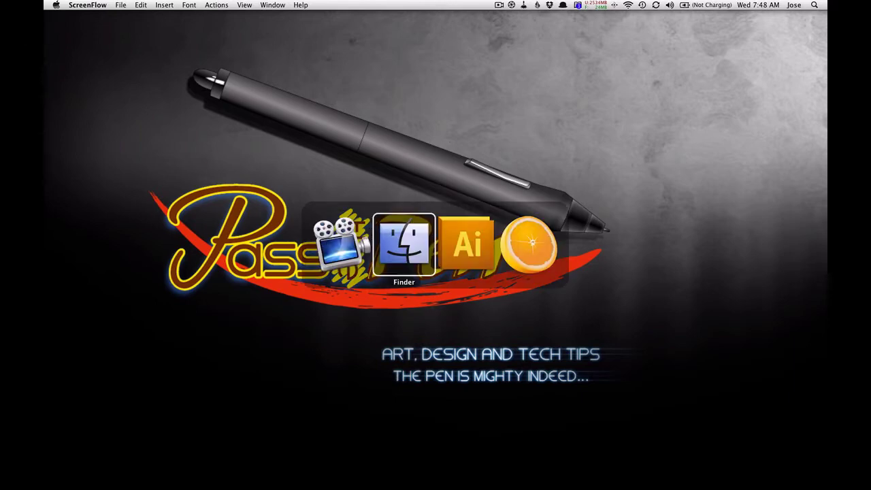
Bring Illustrator to the front and select the black-outlined five-point star
key("super+Tab")
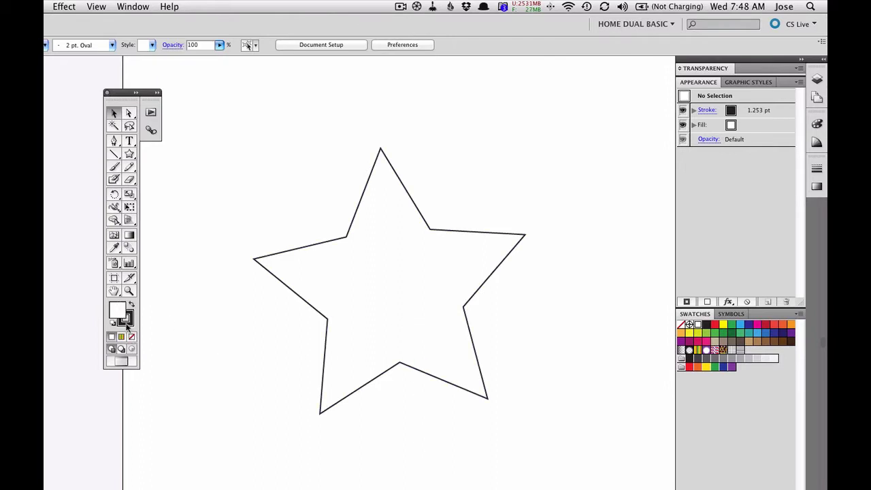
left_click(436, 300)
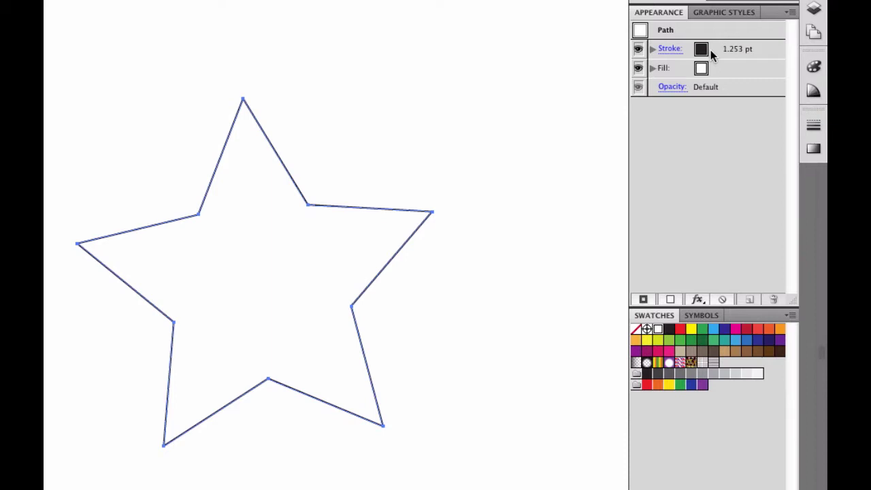
Give the star a CMYK Red stroke at 10 pt weight
left_click(710, 49)
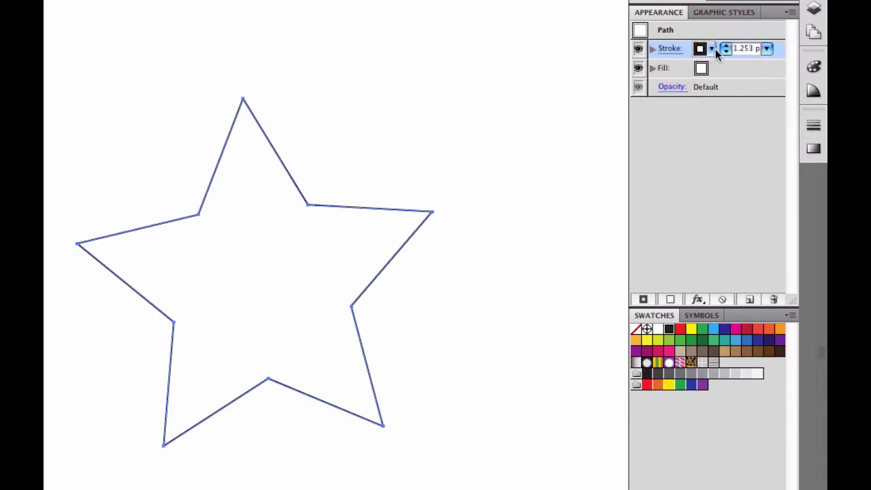
left_click(713, 49)
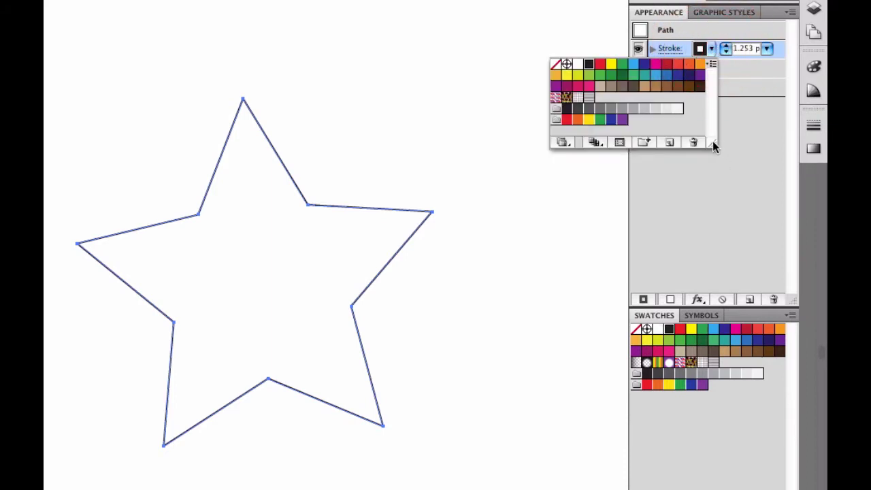
left_click_drag(712, 142, 707, 192)
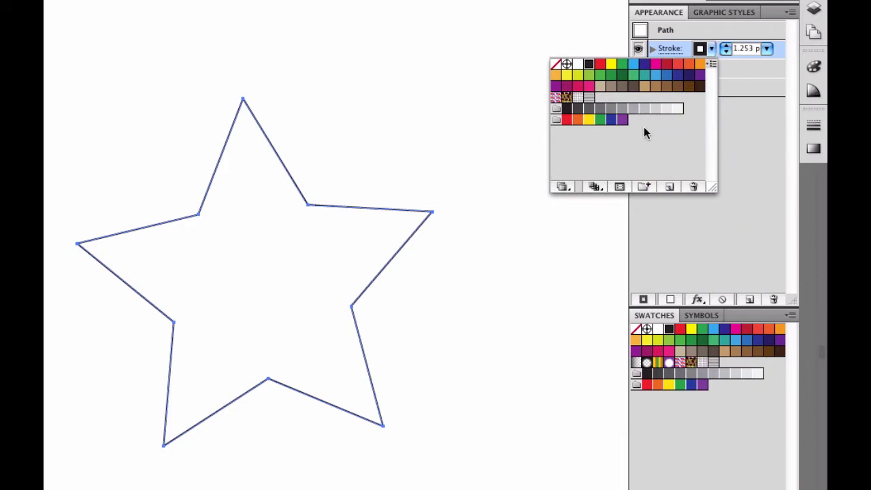
left_click(598, 67)
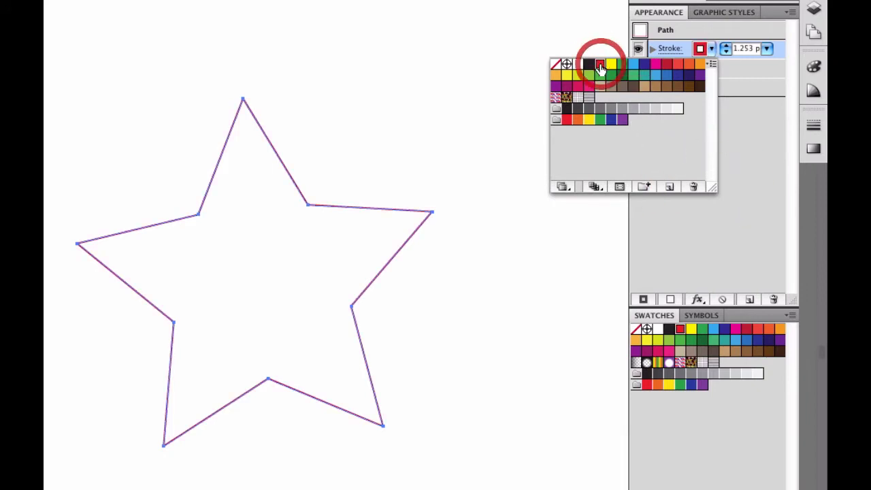
left_click(734, 66)
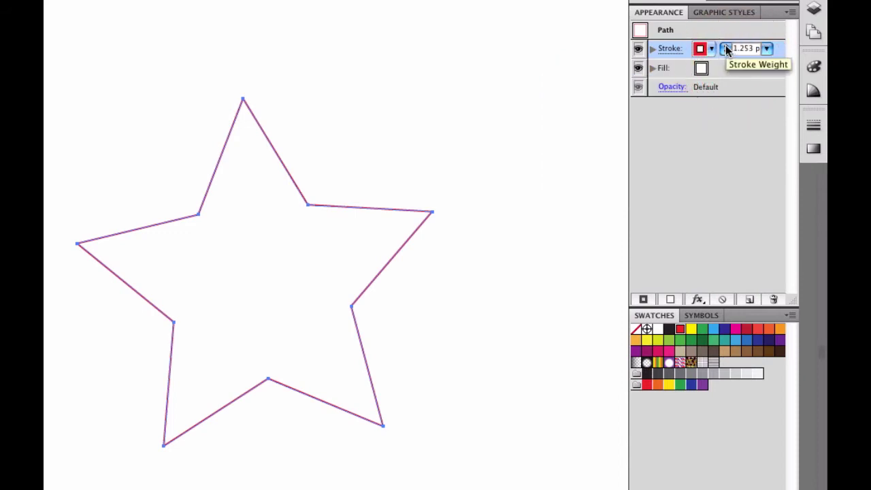
left_click(725, 46)
left_click(725, 47)
left_click(725, 47)
left_click(725, 46)
left_click(725, 46)
left_click(725, 46)
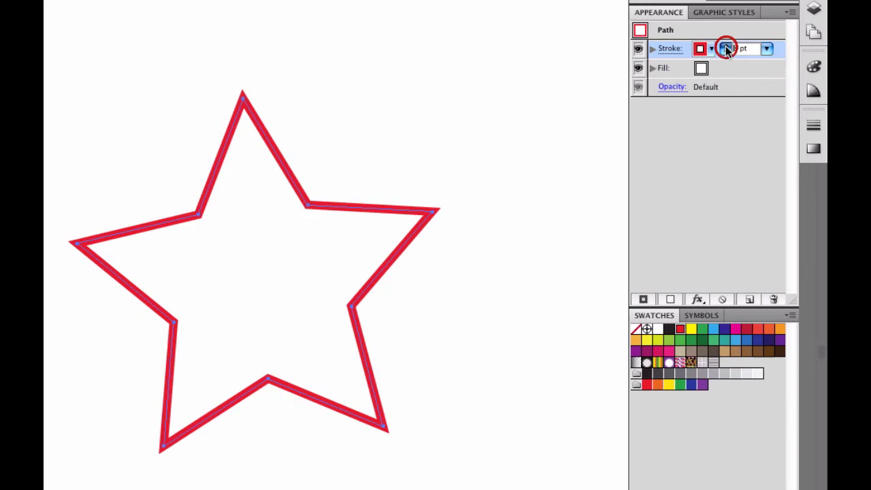
left_click(725, 47)
left_click(725, 46)
left_click(725, 47)
left_click(725, 46)
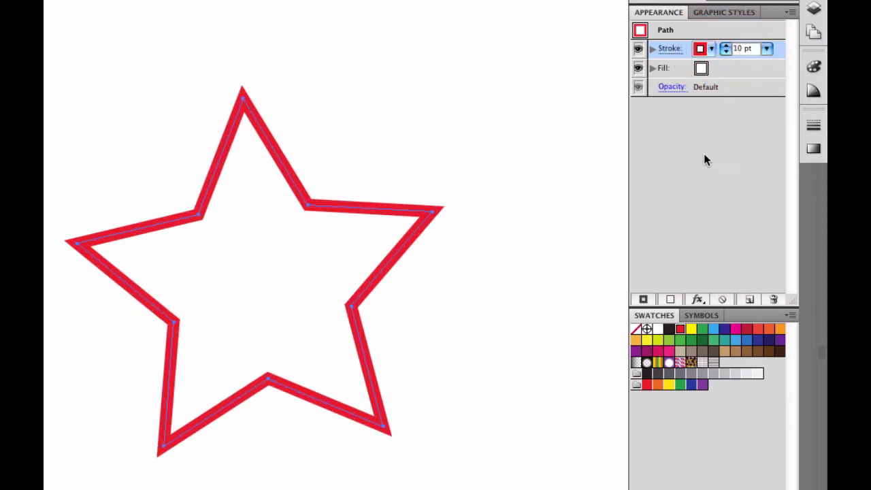
Fill the star with a light blue swatch
left_click(718, 68)
left_click(711, 65)
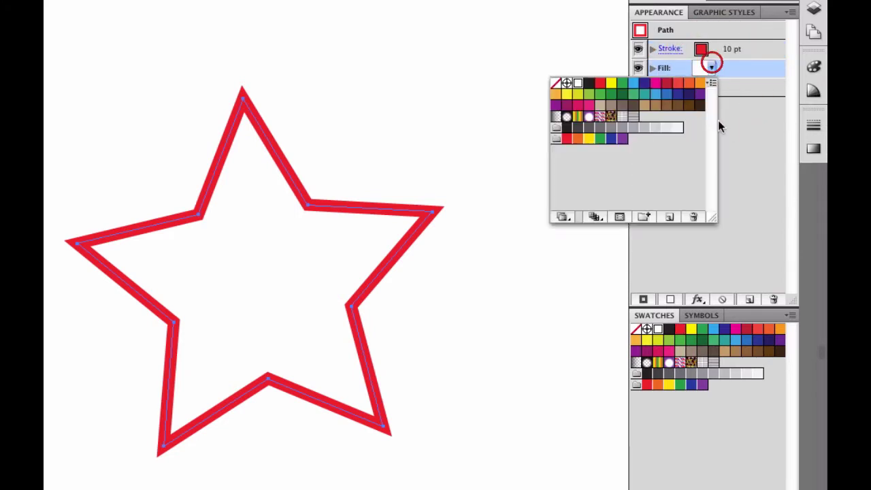
left_click(633, 84)
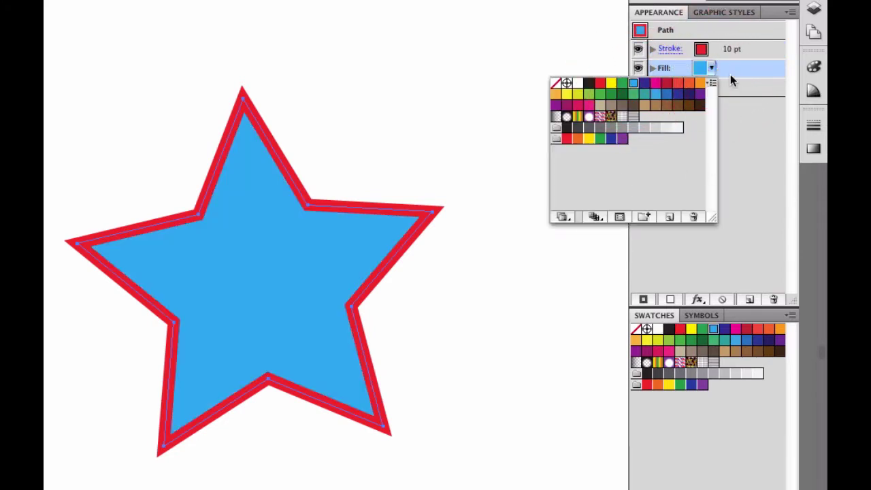
left_click(730, 74)
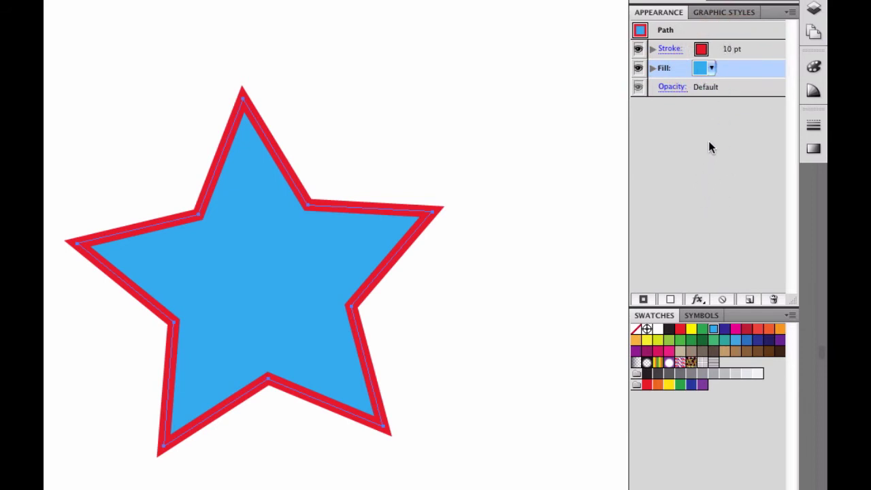
Add a second 4 pt dark blue stroke above the red one, then hide selection edges
left_click(758, 49)
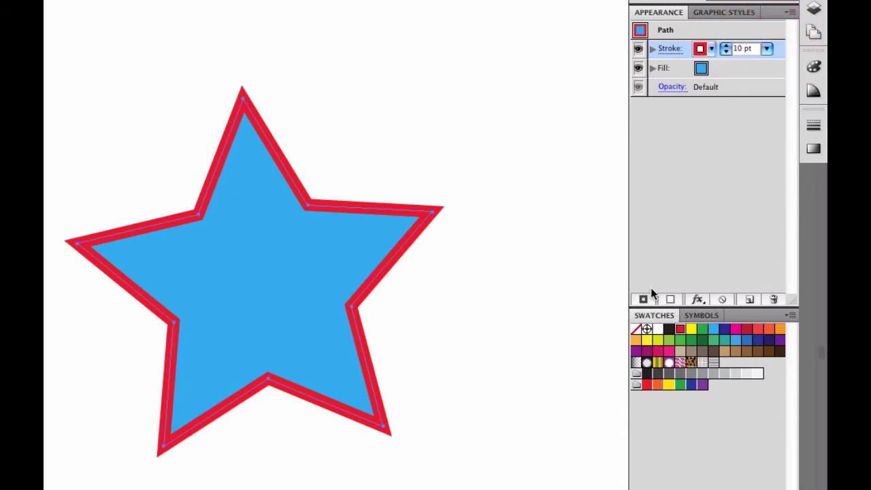
left_click(643, 299)
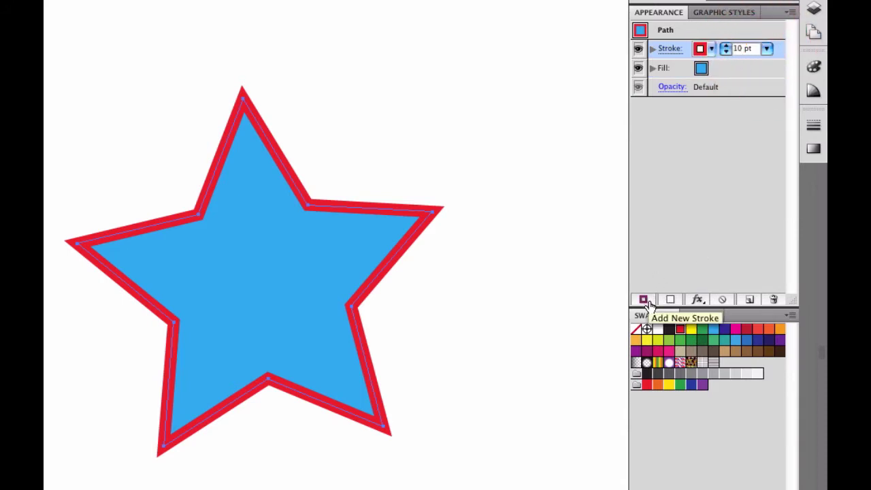
left_click(644, 300)
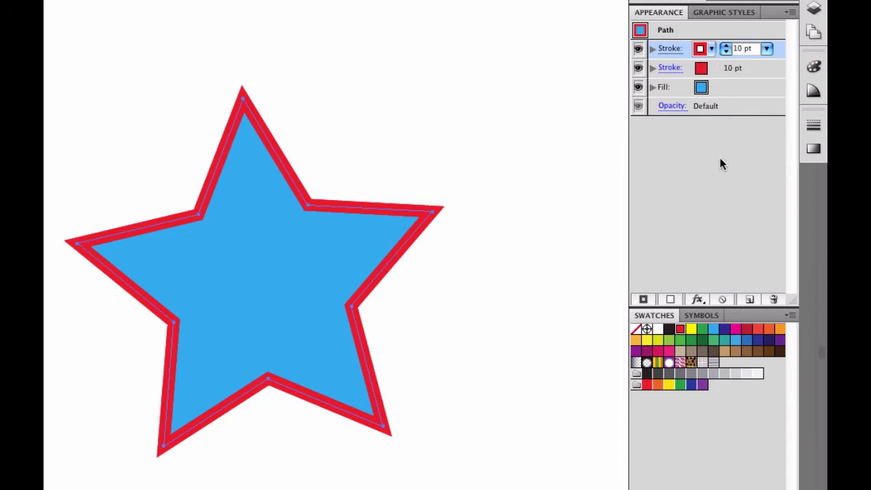
left_click(710, 49)
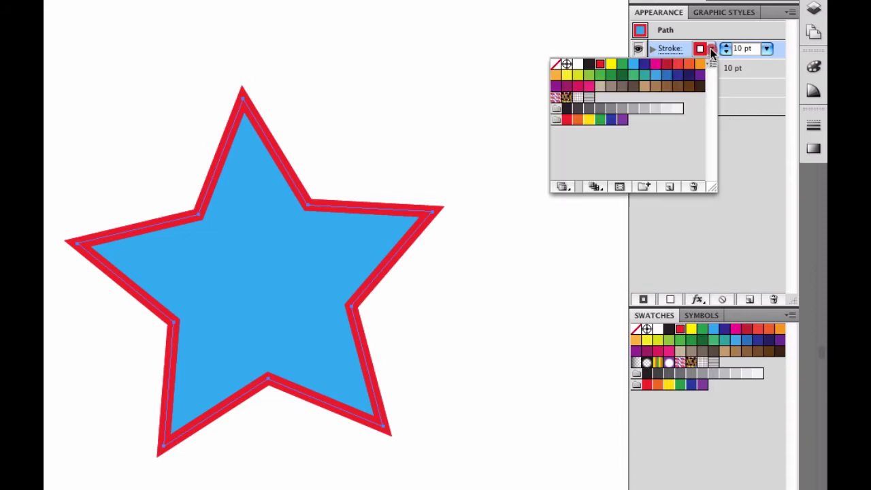
left_click(644, 63)
left_click(740, 179)
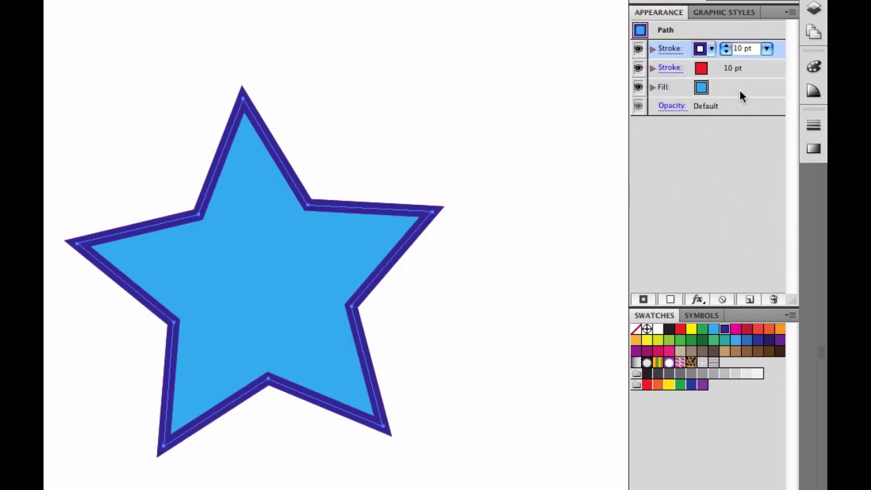
left_click(725, 52)
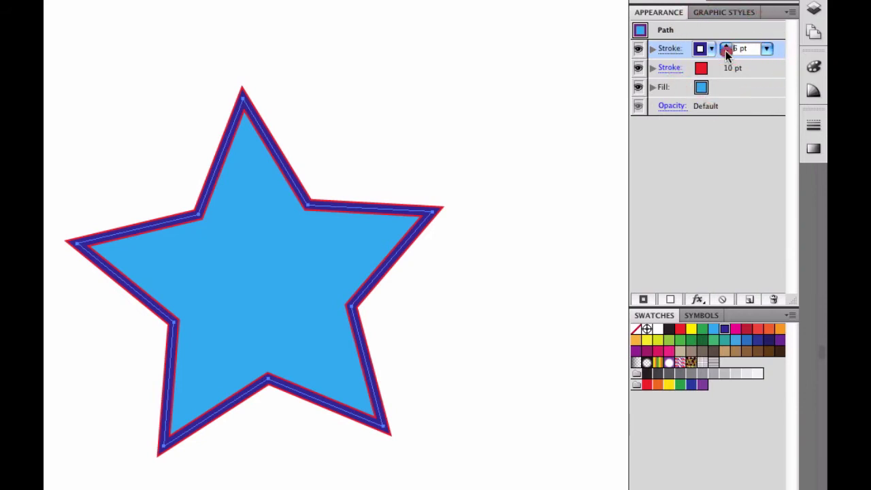
left_click(725, 51)
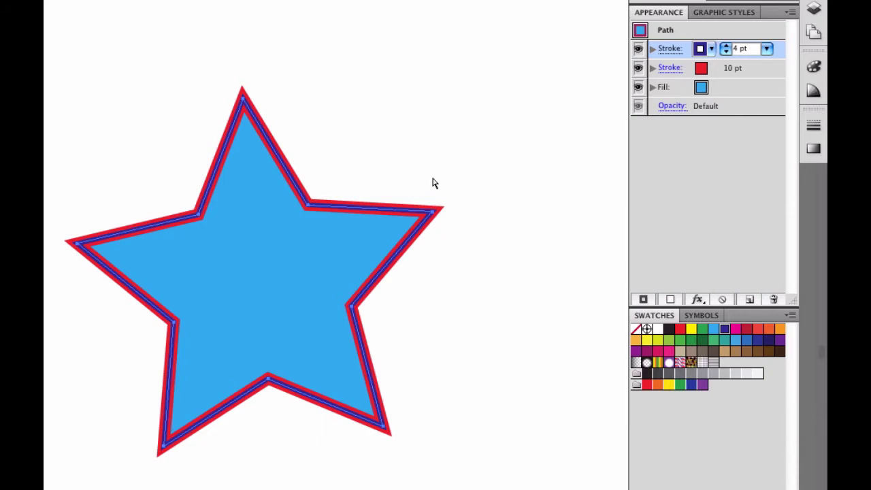
key("super")
key("super+h")
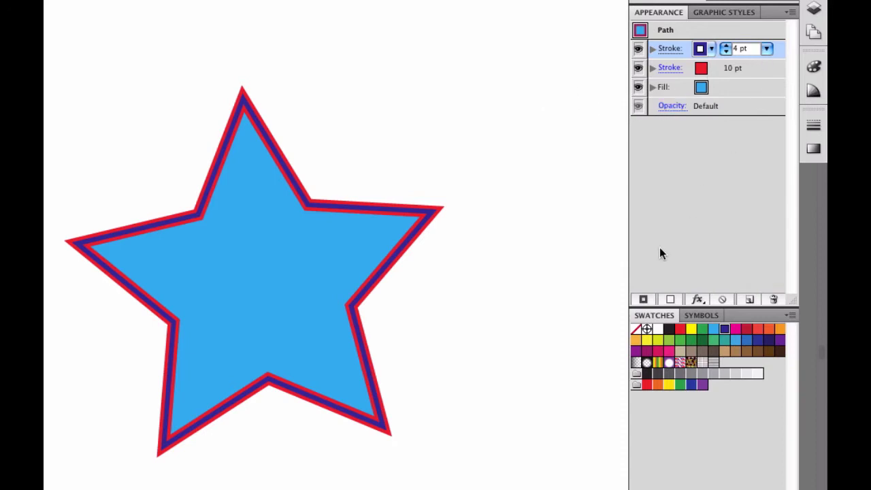
Add a third stroke aligned outside the path, coloured orange at 9 pt
left_click(643, 299)
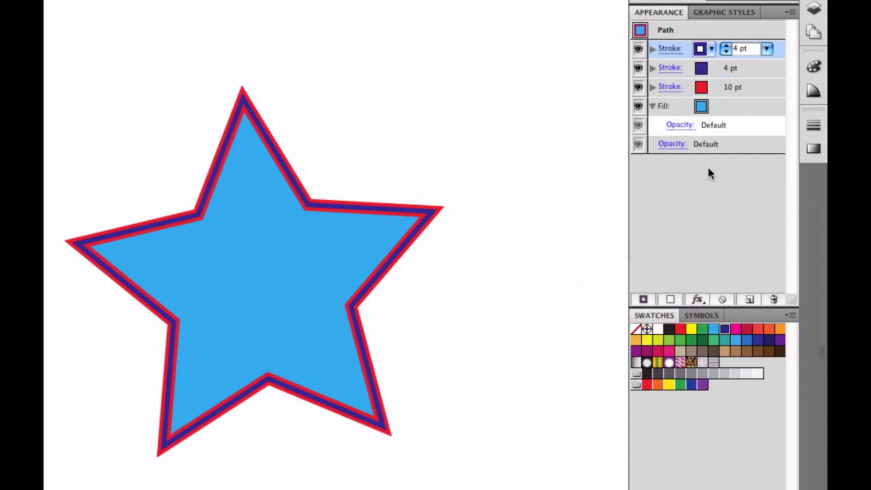
left_click(670, 51)
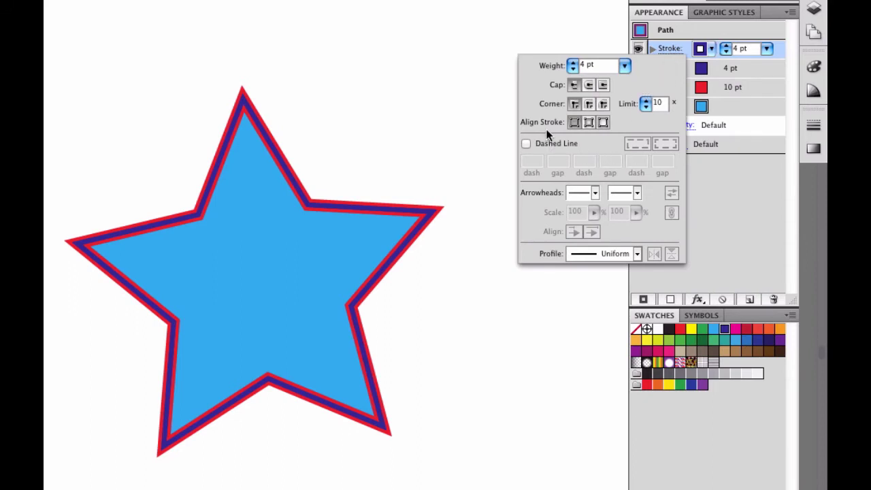
left_click(603, 123)
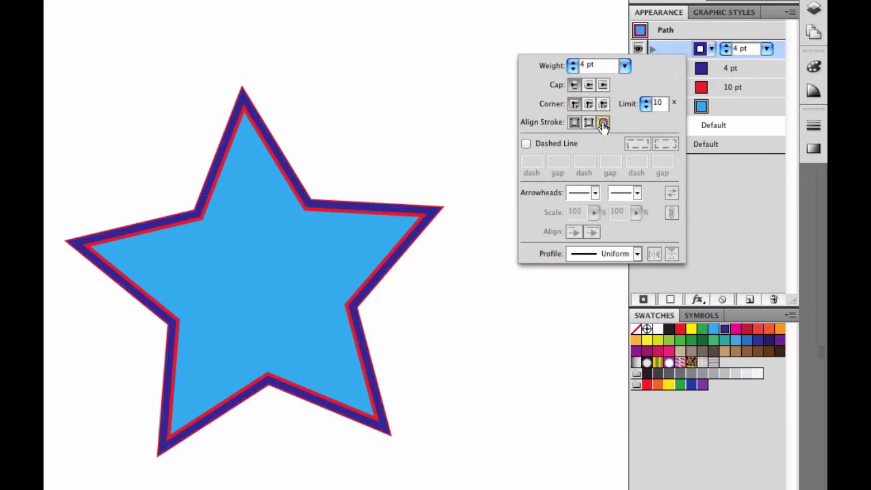
left_click(713, 49)
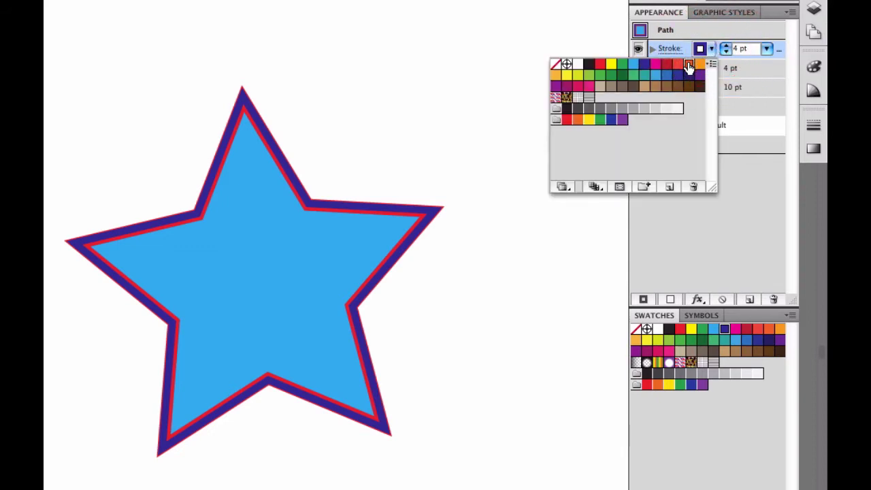
left_click(688, 64)
left_click(737, 69)
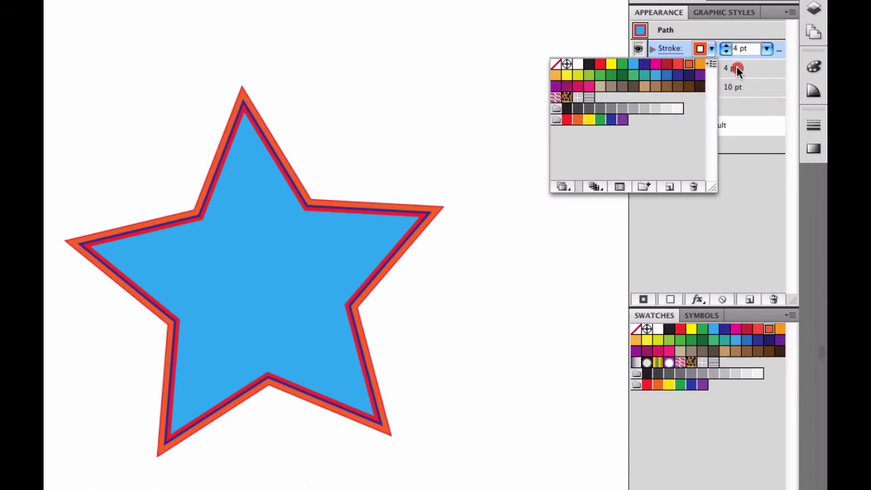
left_click(725, 47)
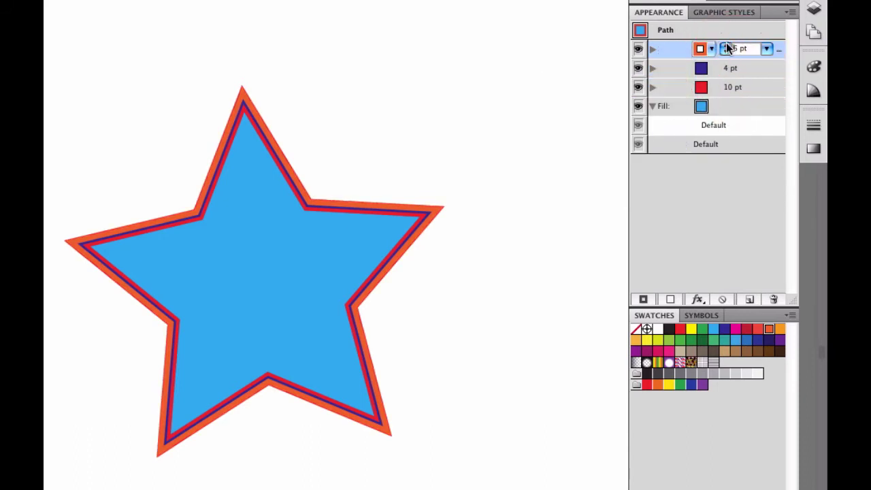
left_click(725, 46)
left_click(725, 47)
left_click(725, 47)
left_click(725, 46)
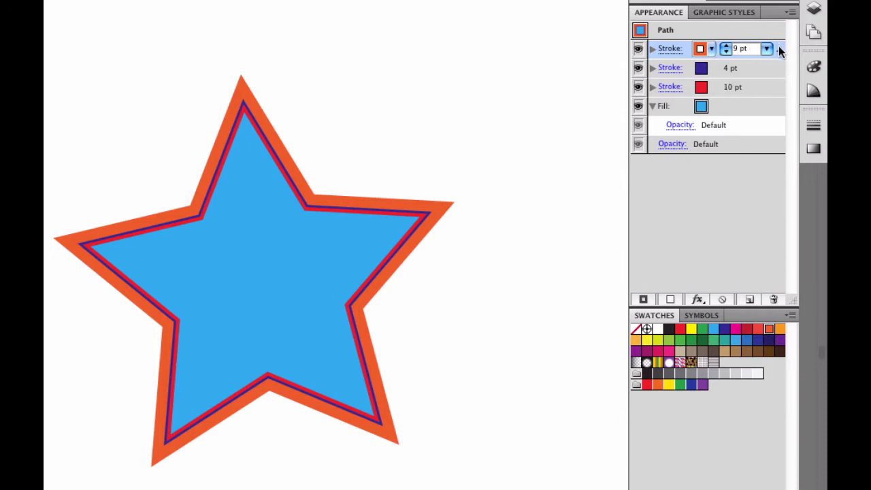
Move the 9 pt stroke beneath the others and recolour it CMYK Green
left_click_drag(778, 52, 773, 94)
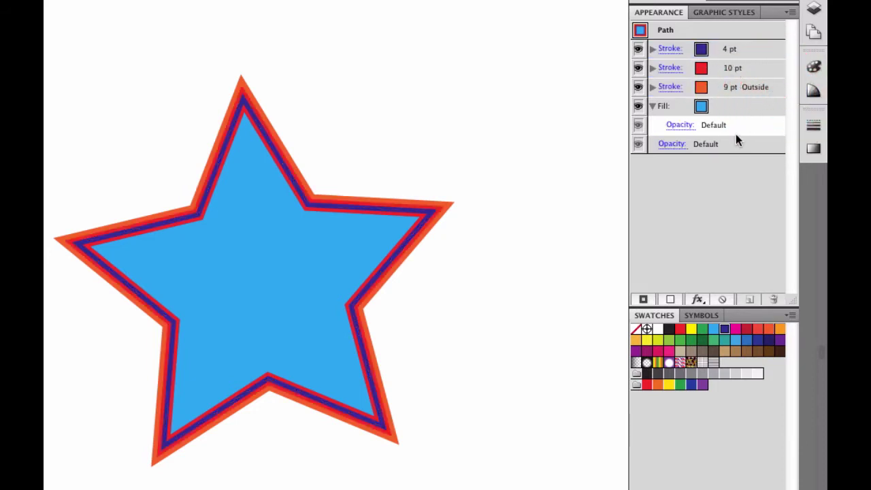
left_click(713, 86)
left_click(711, 87)
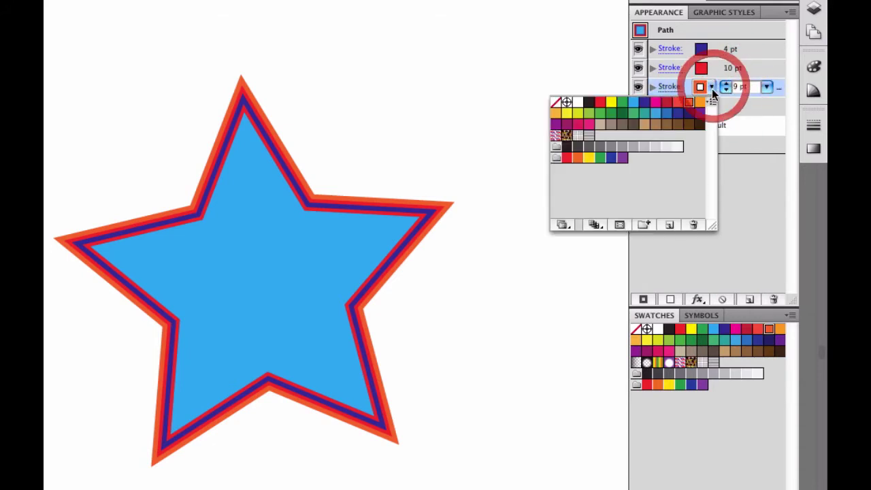
left_click(621, 103)
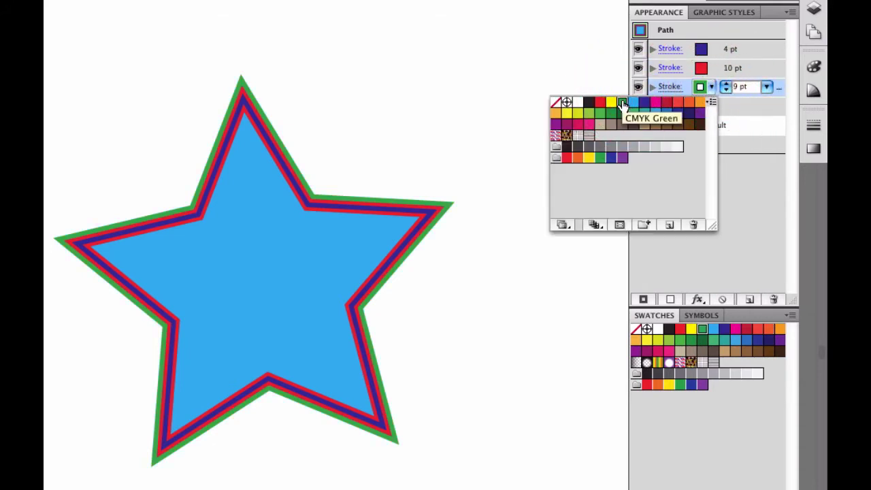
left_click(739, 85)
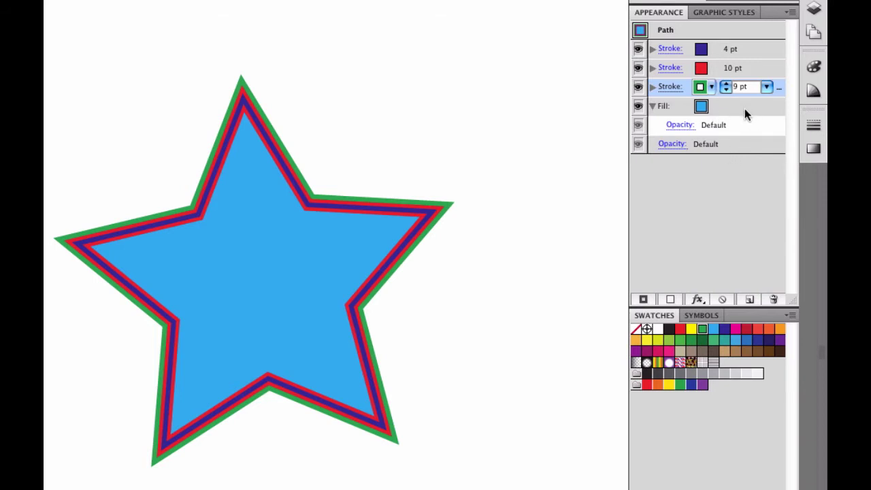
Add a new fill below the green stroke and give it the horizontal-line pattern
left_click(670, 299)
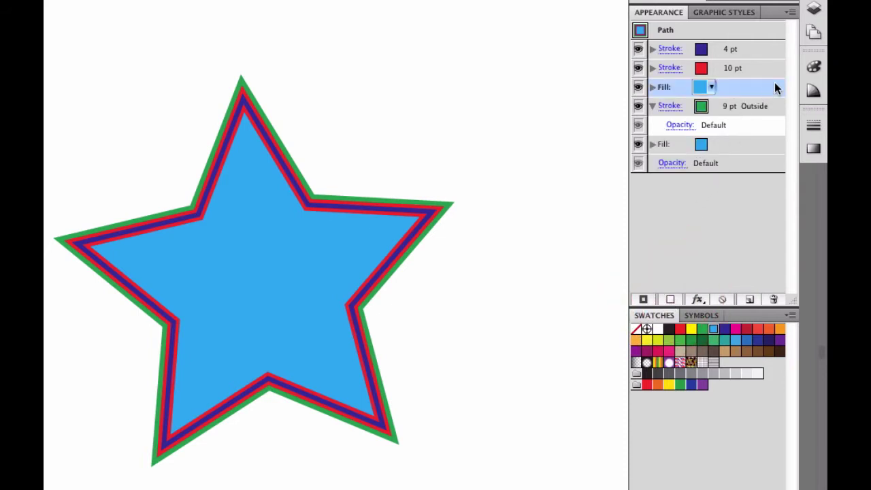
left_click_drag(774, 85, 767, 135)
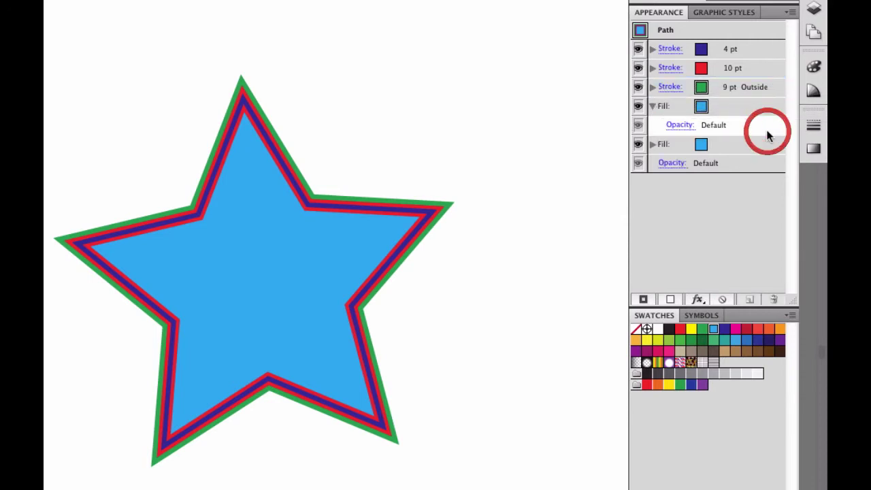
left_click(710, 108)
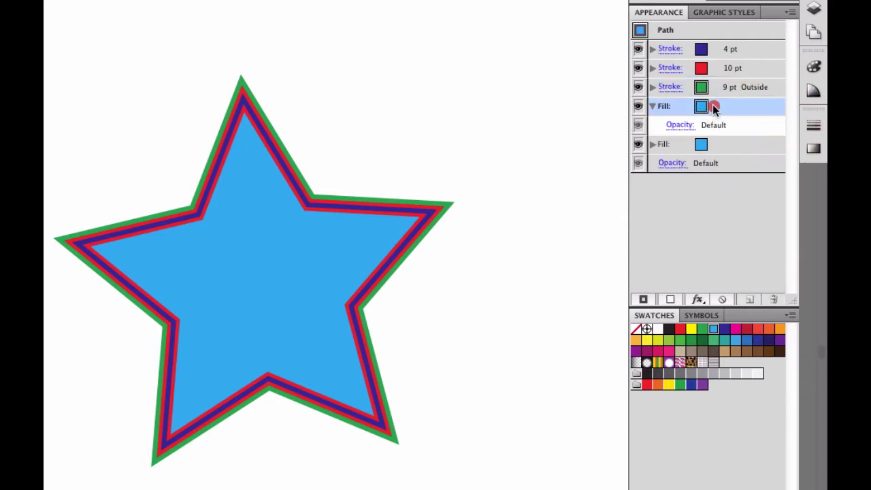
left_click(711, 107)
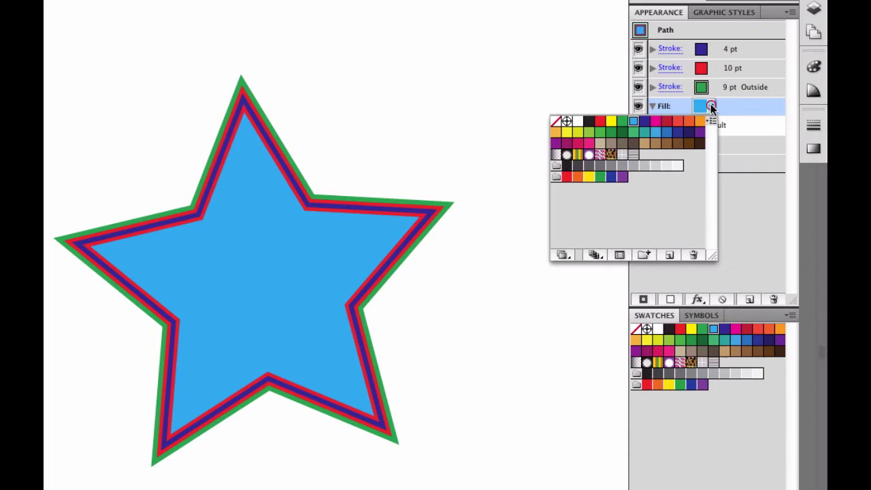
left_click(621, 157)
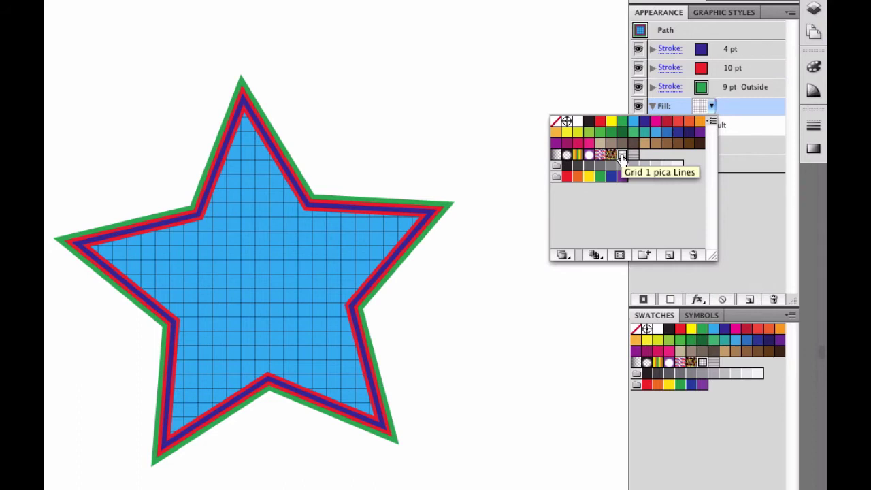
left_click(763, 157)
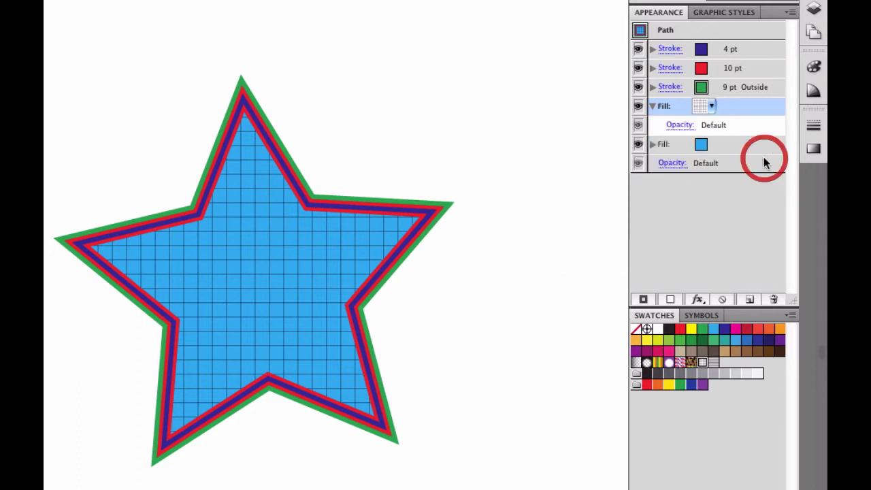
left_click(711, 106)
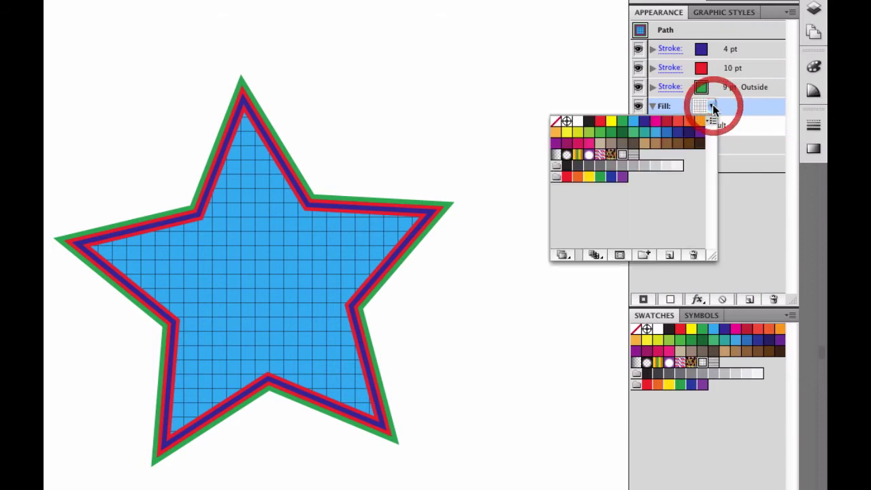
left_click(633, 155)
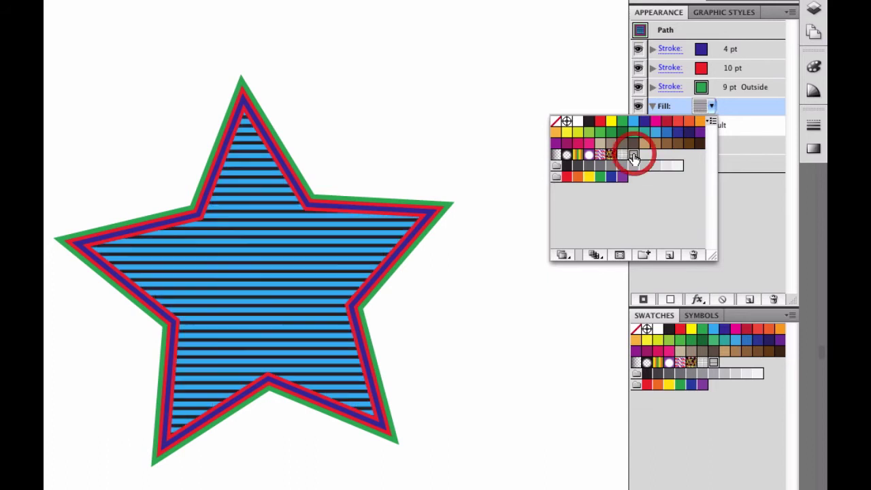
left_click(740, 104)
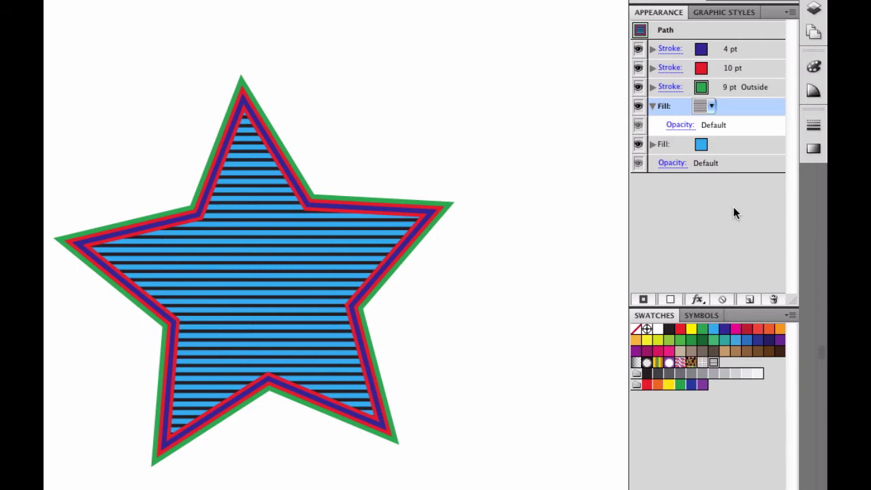
Set the line-pattern fill's blending mode to Overlay at 100% opacity and collapse its row
left_click(679, 125)
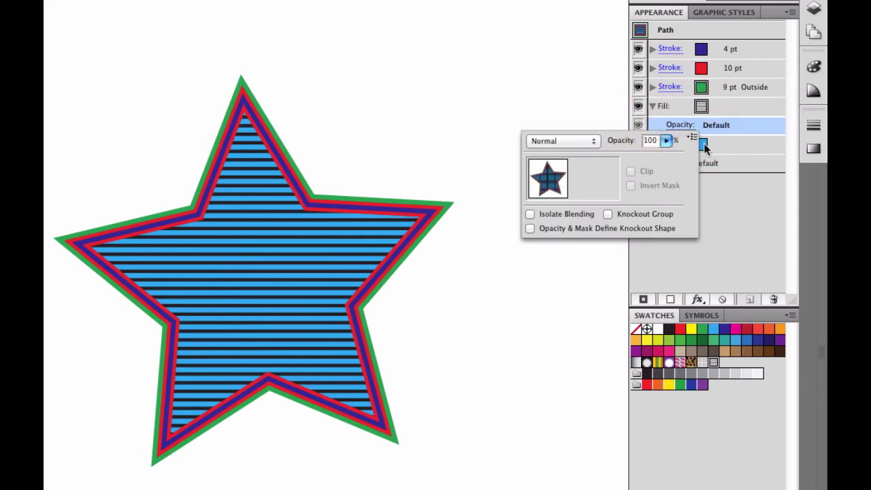
left_click(576, 140)
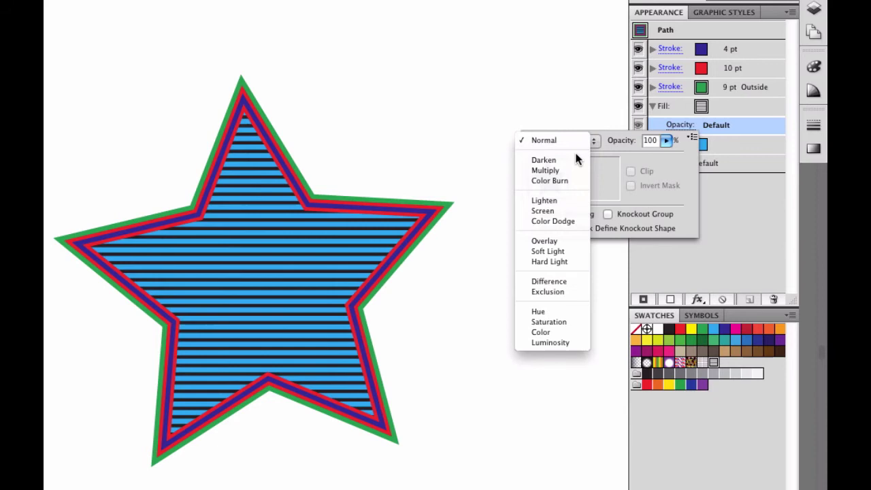
left_click(570, 240)
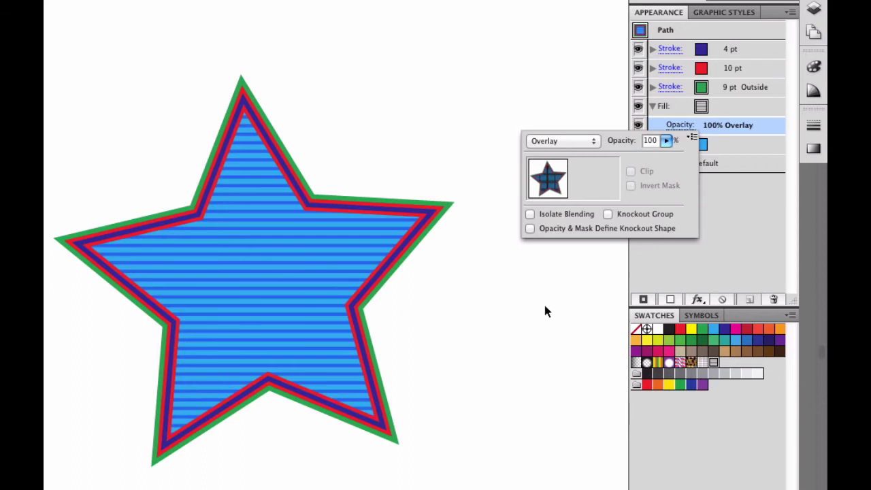
left_click(751, 121)
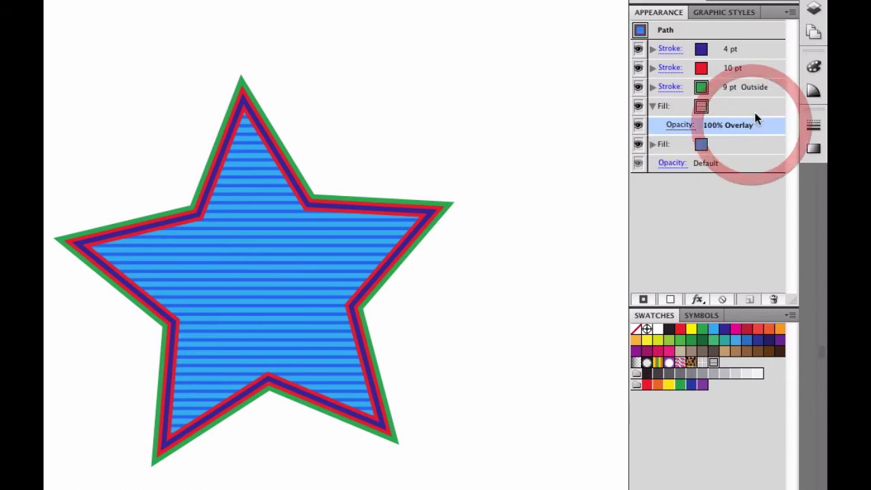
left_click(735, 144)
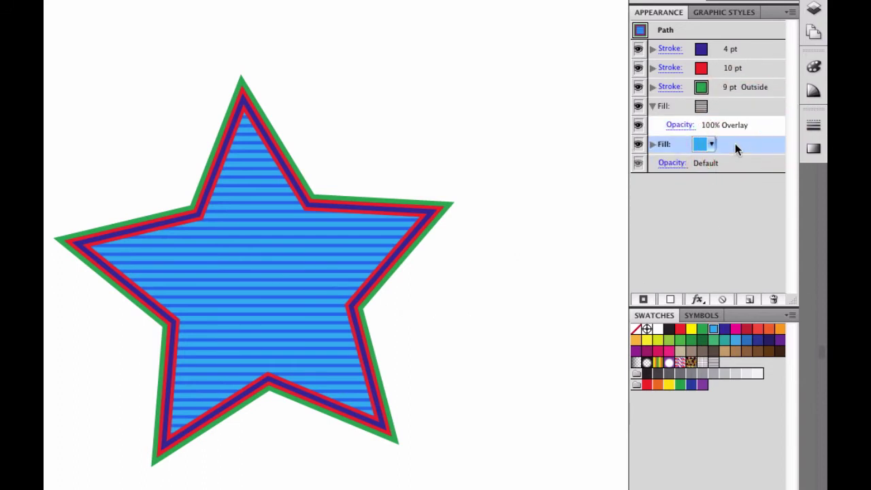
left_click(652, 106)
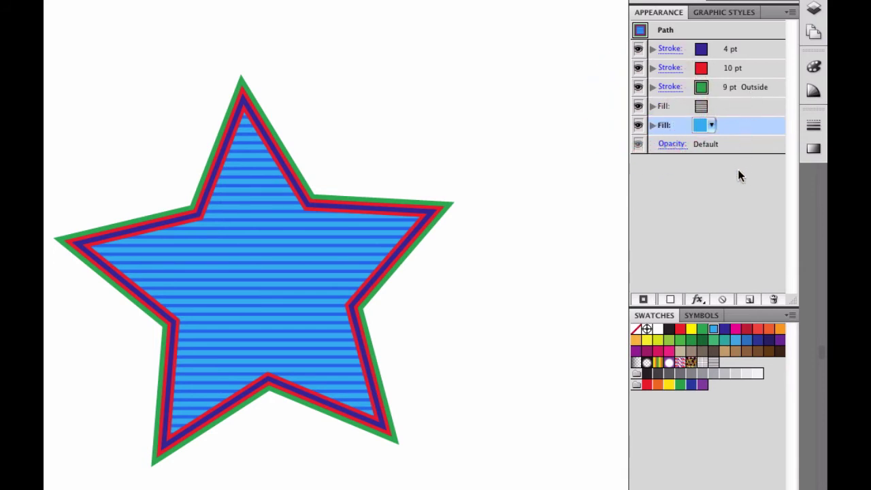
left_click(714, 107)
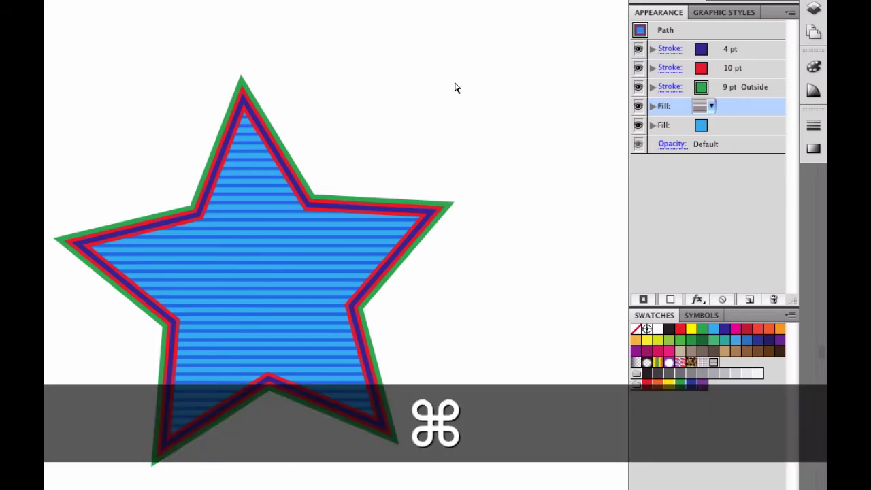
In Outline view, move the star lower on the artboard and select its top point
key("super+y")
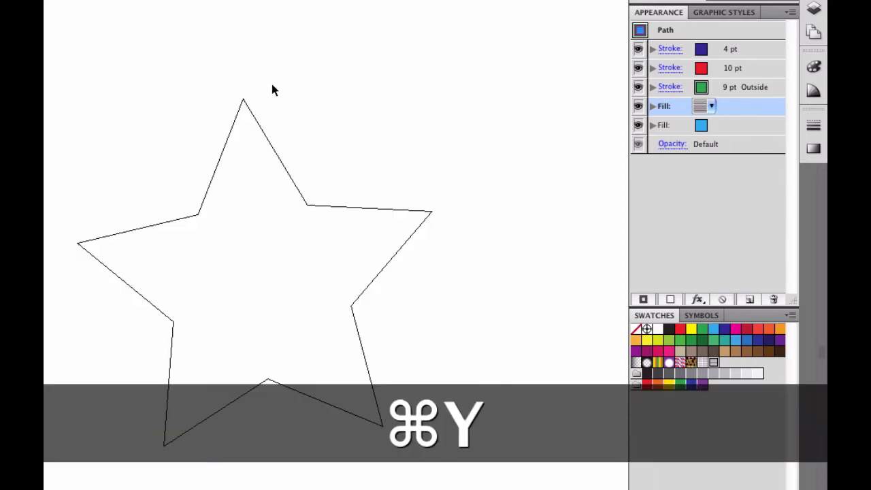
left_click(273, 145)
left_click_drag(289, 214, 421, 144)
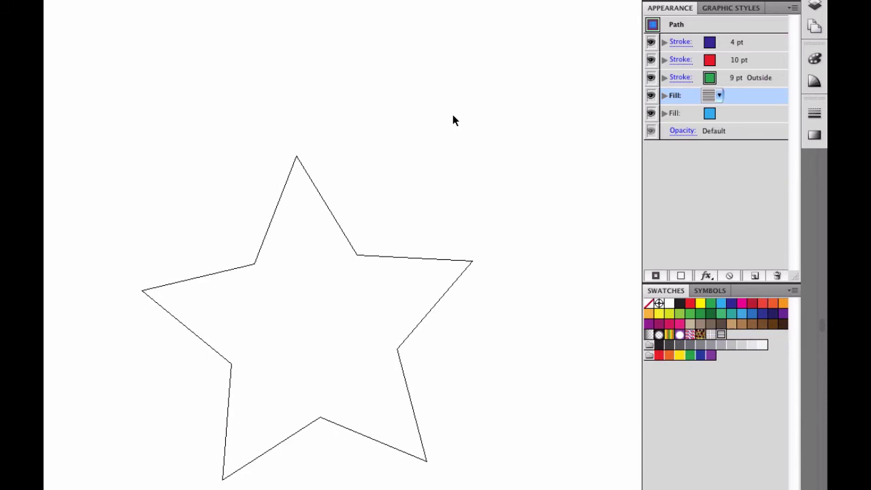
left_click_drag(248, 126, 194, 139)
left_click(401, 127)
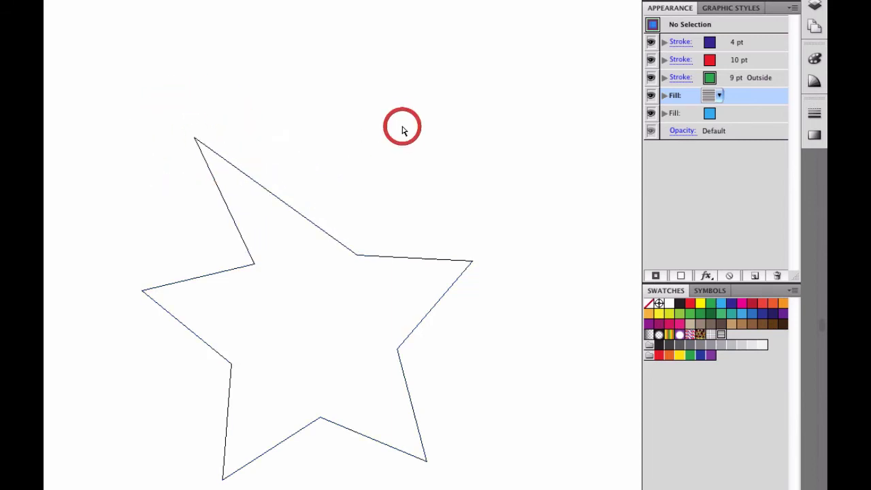
Back in Preview, drag the star's right point far up and right, then reselect the star
key("super+y")
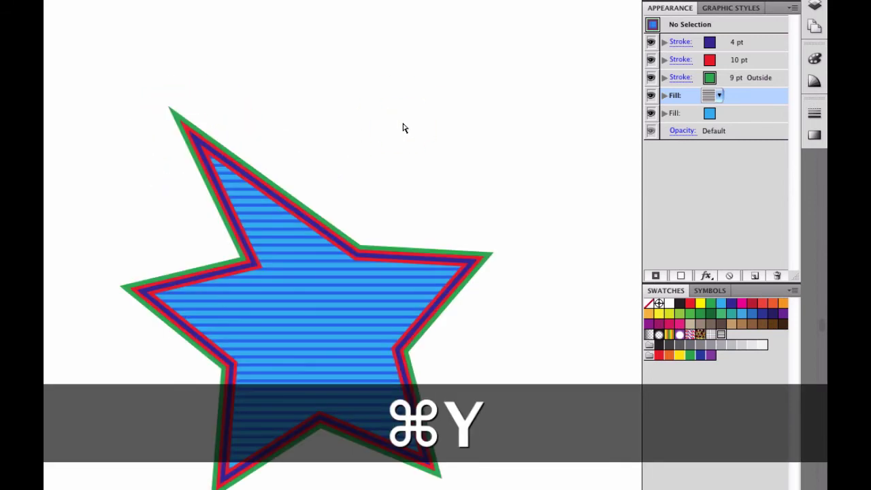
left_click_drag(512, 207, 458, 310)
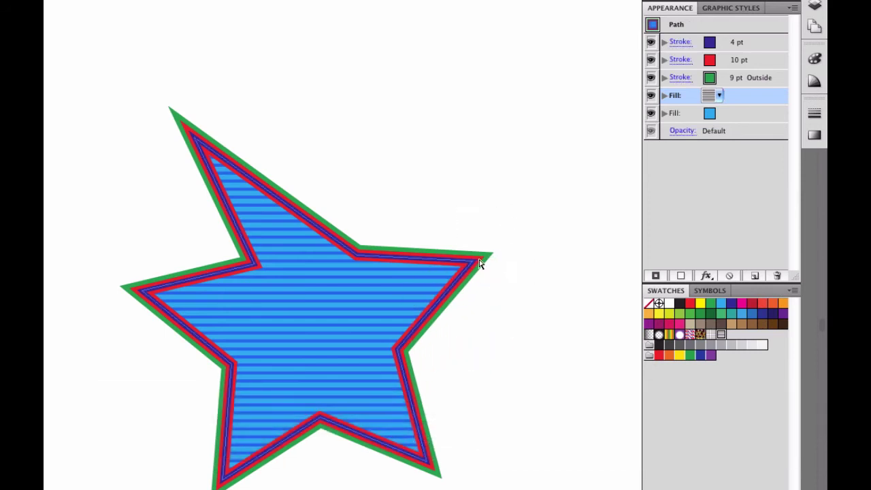
left_click_drag(471, 261, 578, 88)
left_click(513, 268)
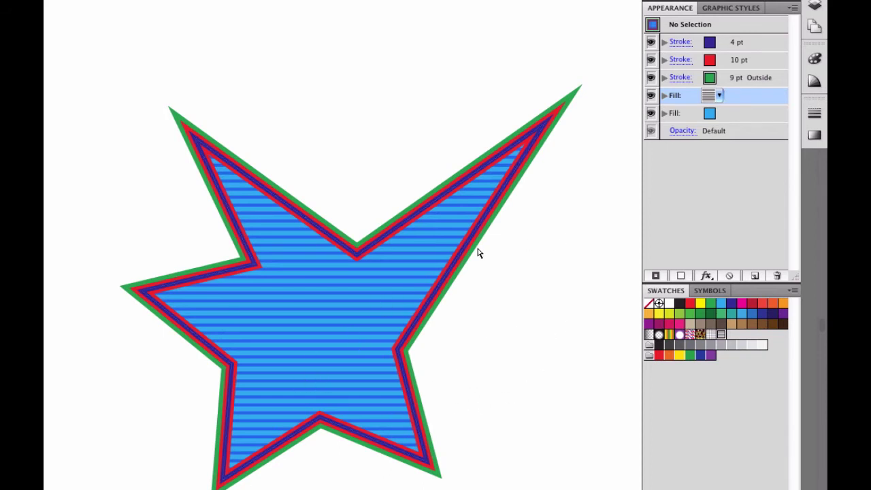
left_click(412, 262)
key("super+h")
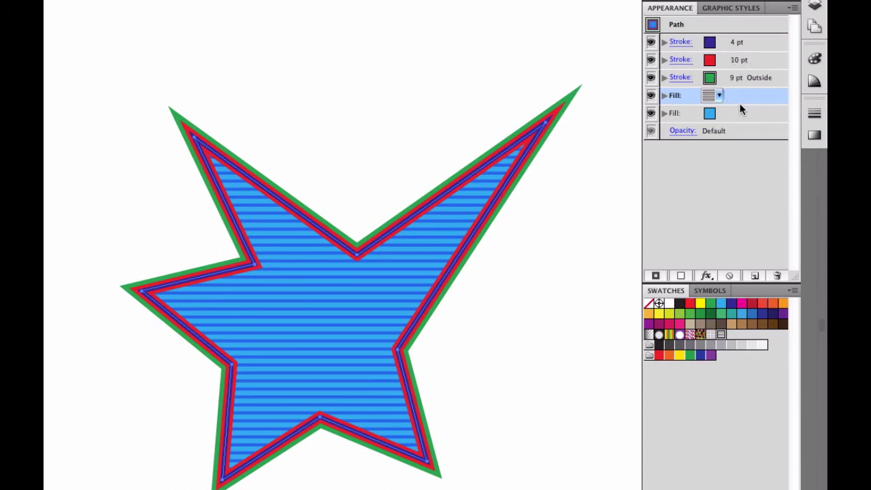
Save the star's appearance as a new graphic style named 'Crazy Lines w Strokes'
left_click(735, 9)
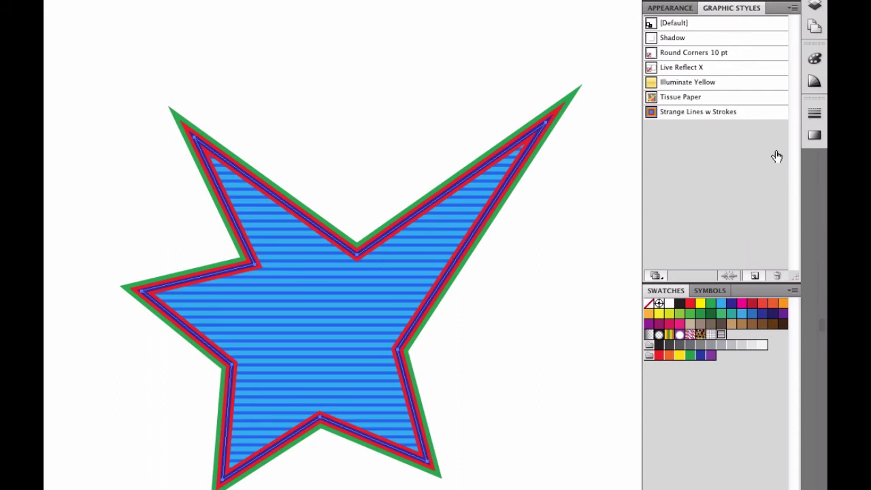
left_click(757, 277)
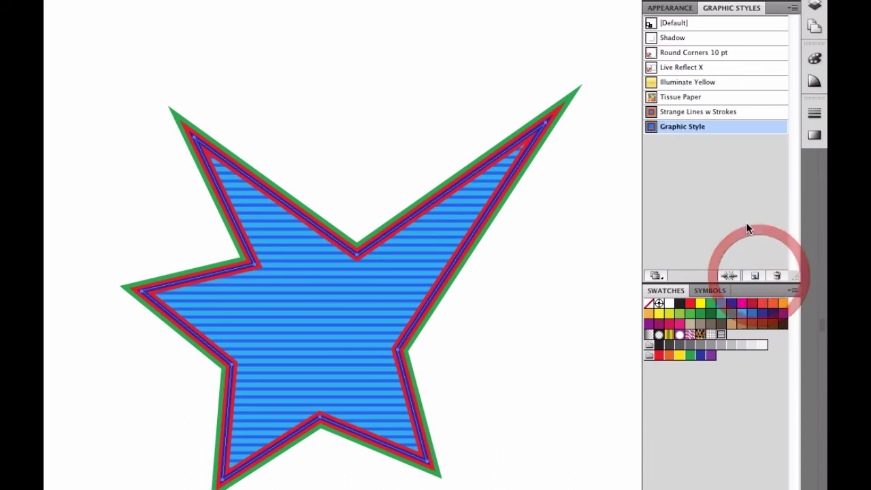
double_click(706, 129)
left_click_drag(352, 142, 548, 34)
key("shift")
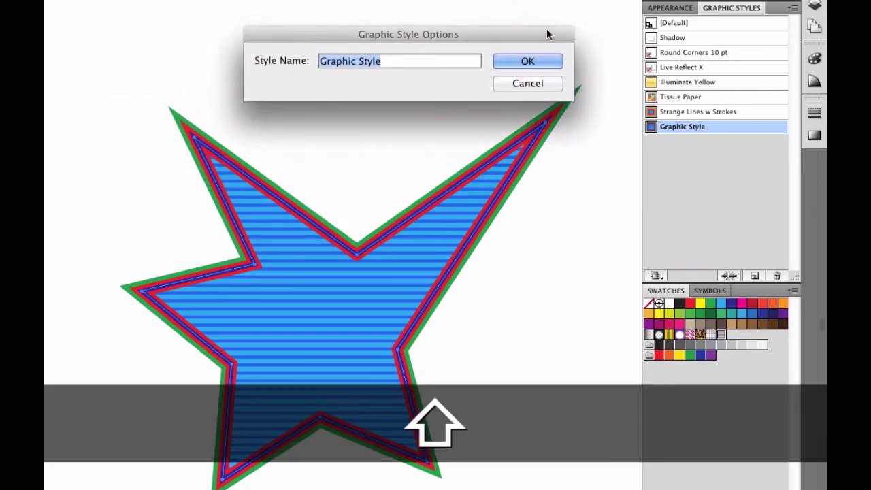
type("Crazy")
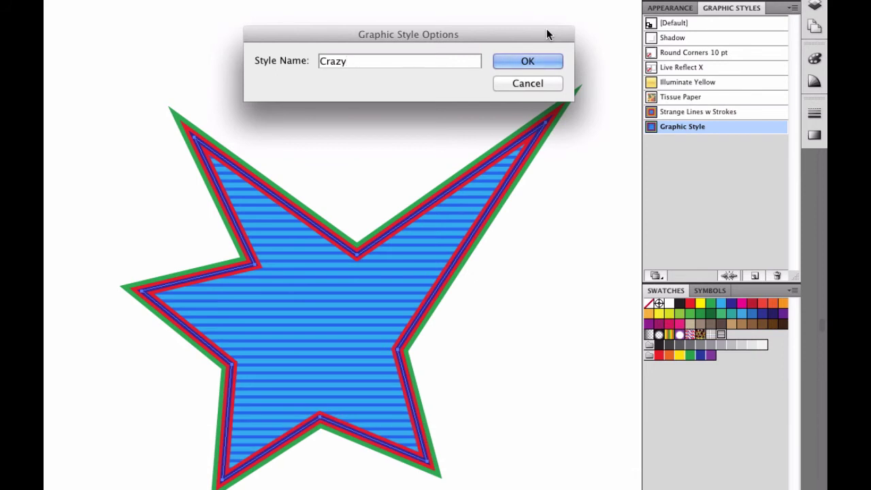
type(" Lines")
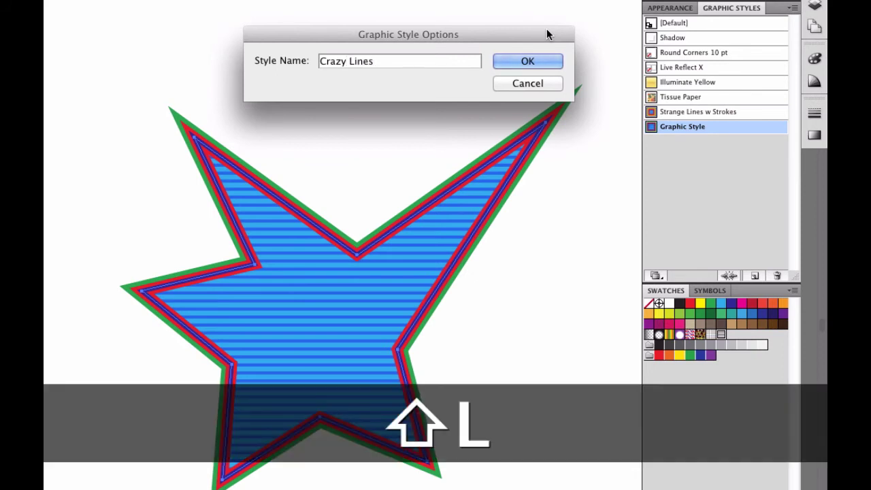
type(" w ")
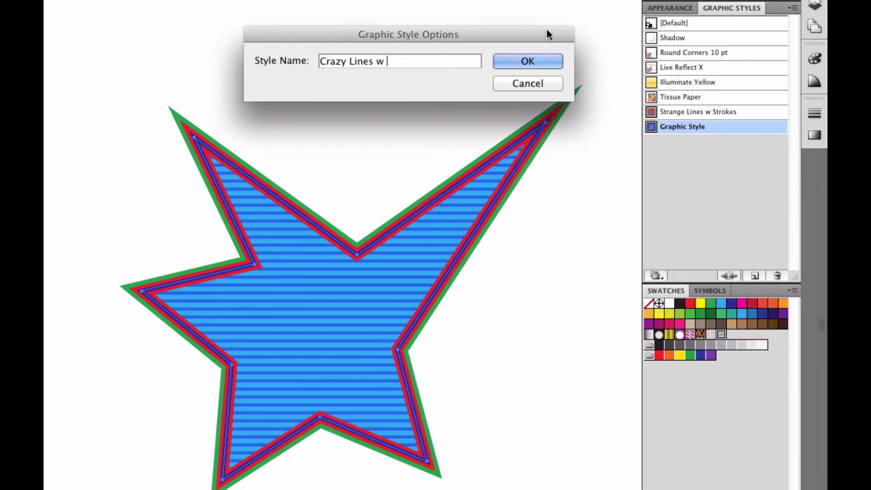
type("Strokes")
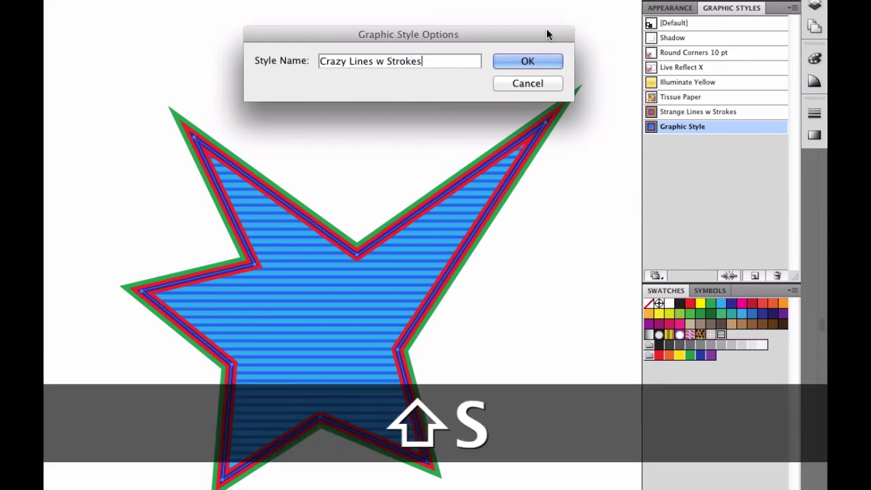
left_click(521, 61)
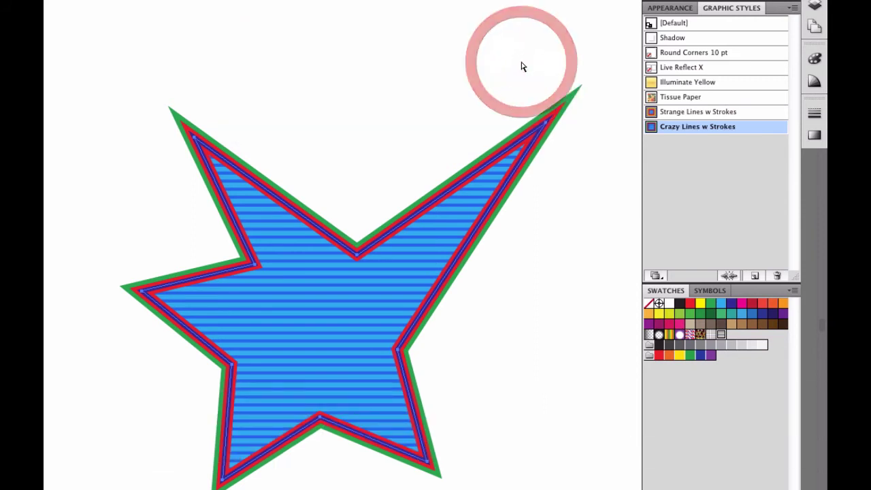
Draw a new star with default colours and apply the Crazy Lines w Strokes style to it
left_click(662, 10)
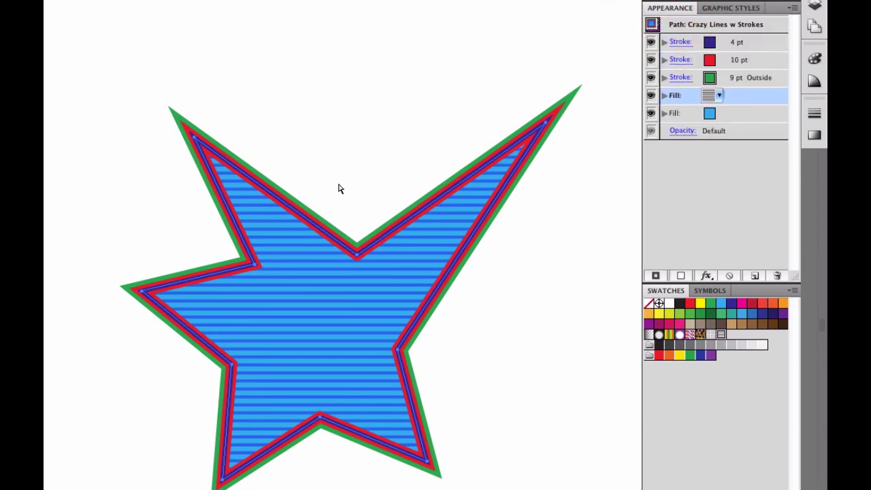
key("Delete")
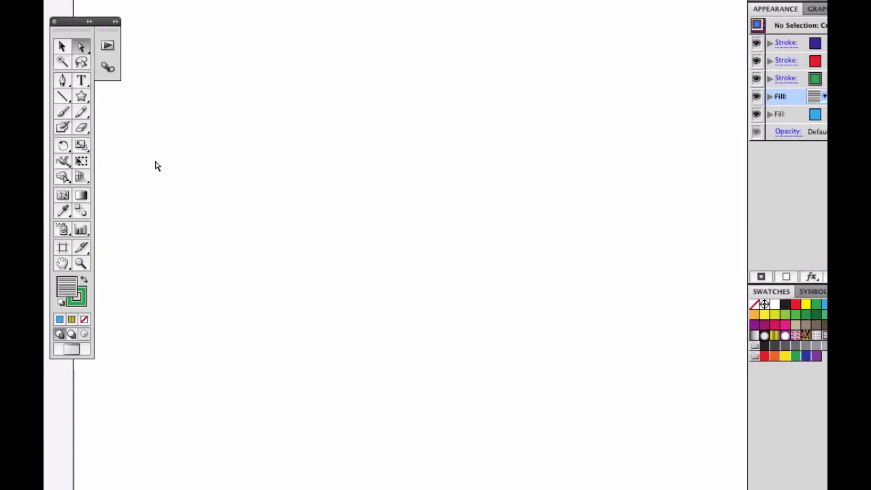
key("d")
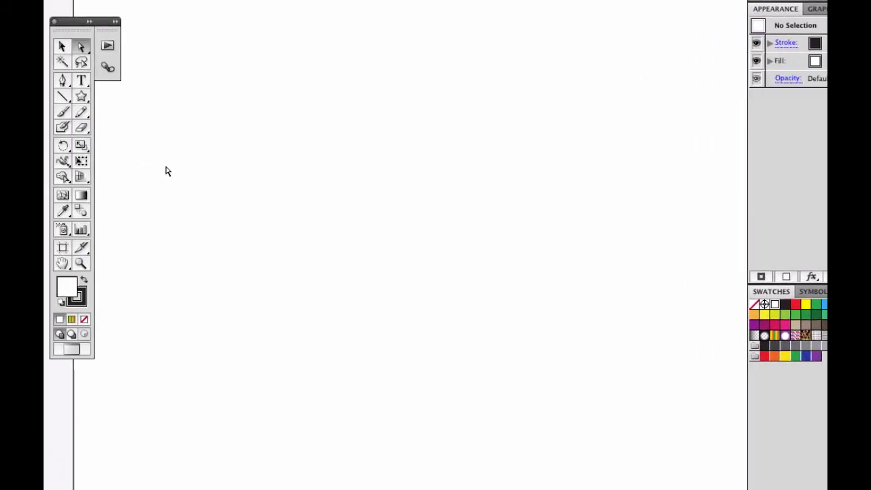
left_click(81, 96)
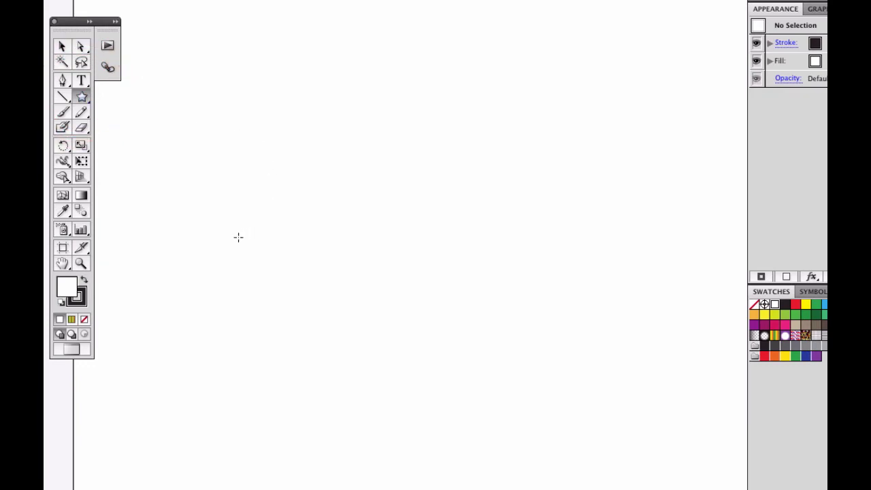
left_click_drag(211, 169, 482, 343)
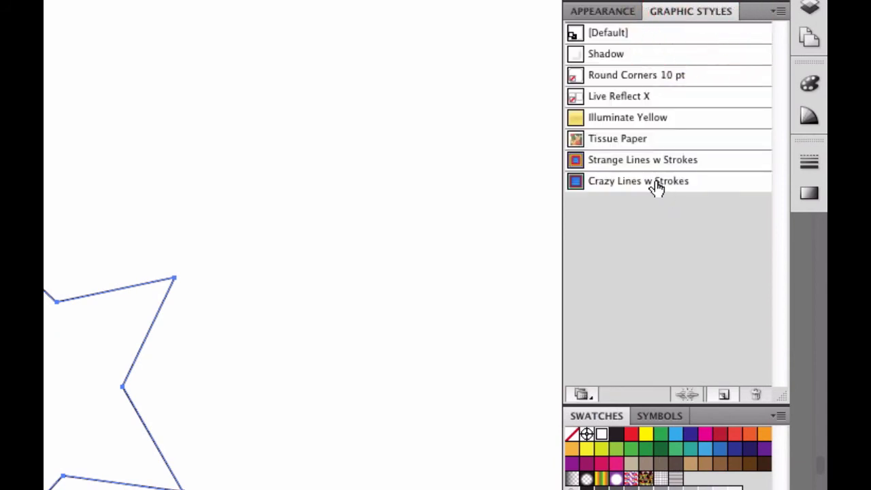
left_click(656, 183)
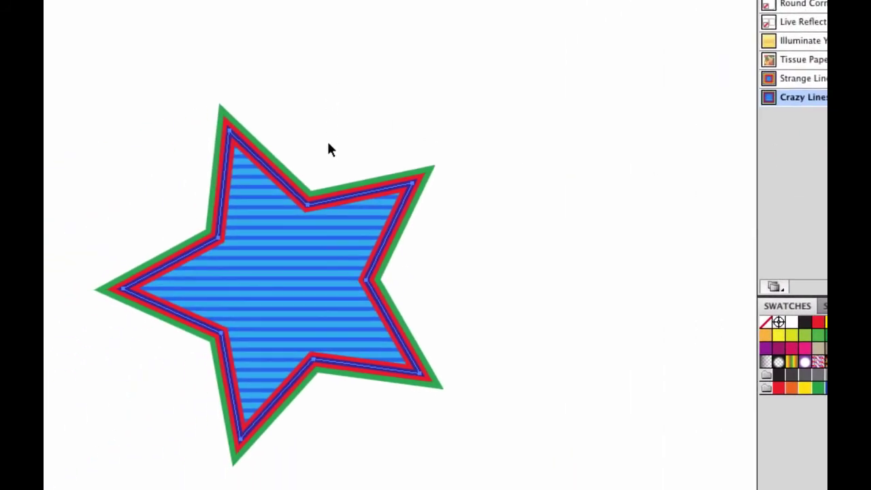
left_click(564, 270)
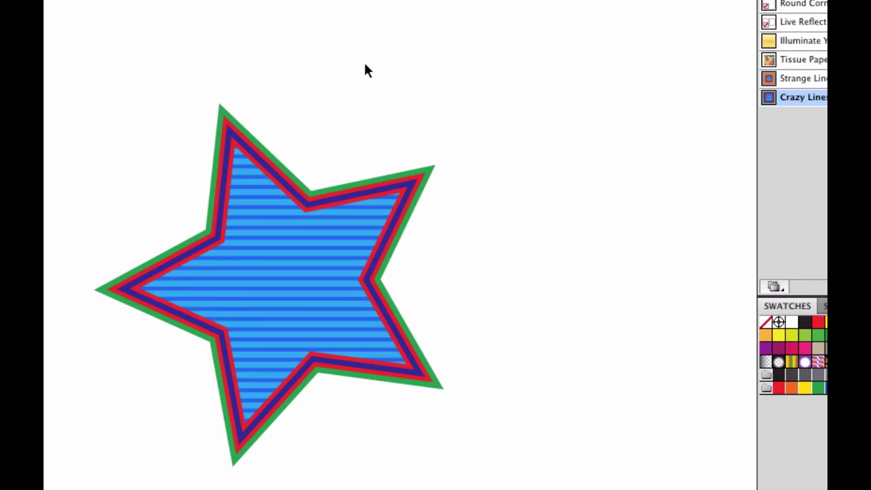
Select the star and target its green 9 pt stroke in the Appearance panel
left_click(274, 250)
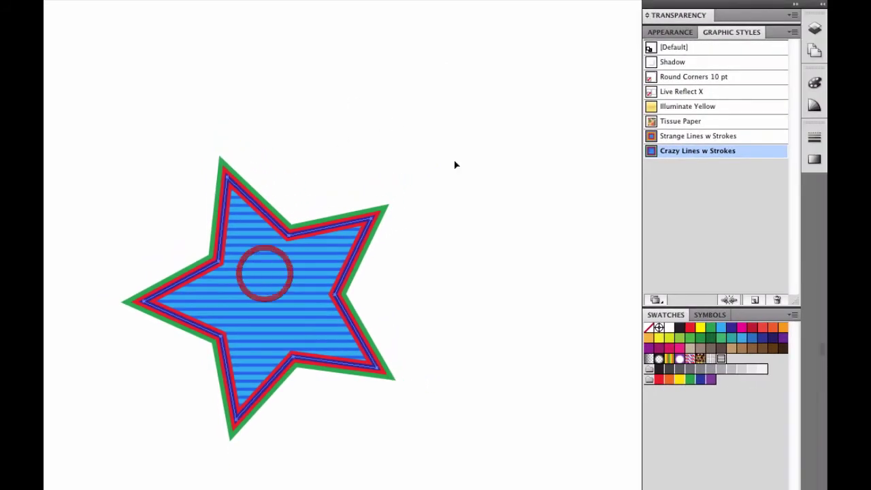
left_click(673, 32)
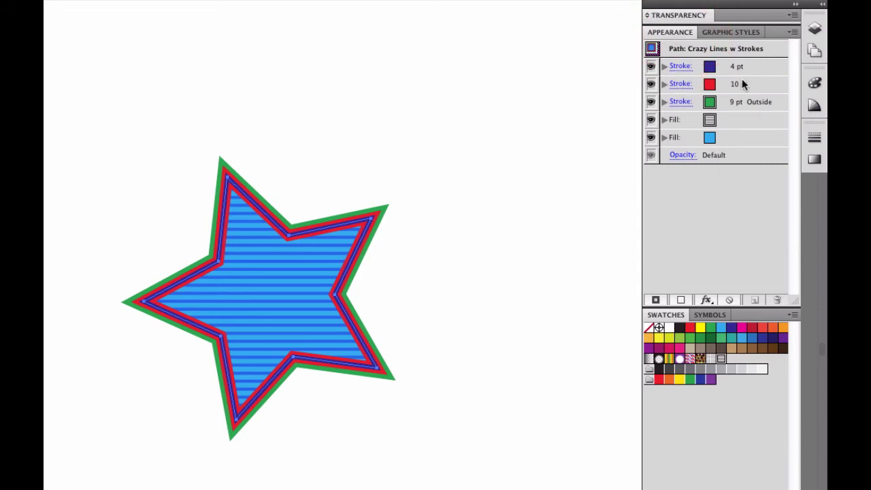
left_click(779, 102)
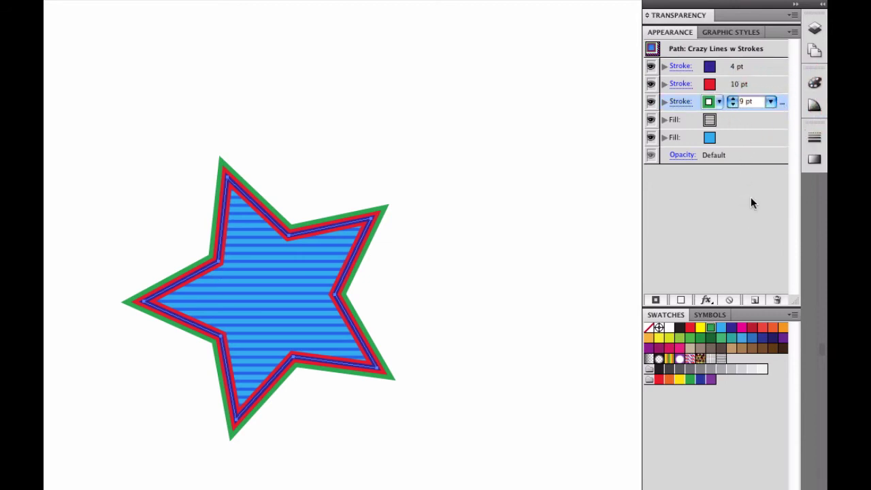
Apply a Zig Zag effect with 10 ridges per segment and 2.12 mm corner size
left_click(706, 300)
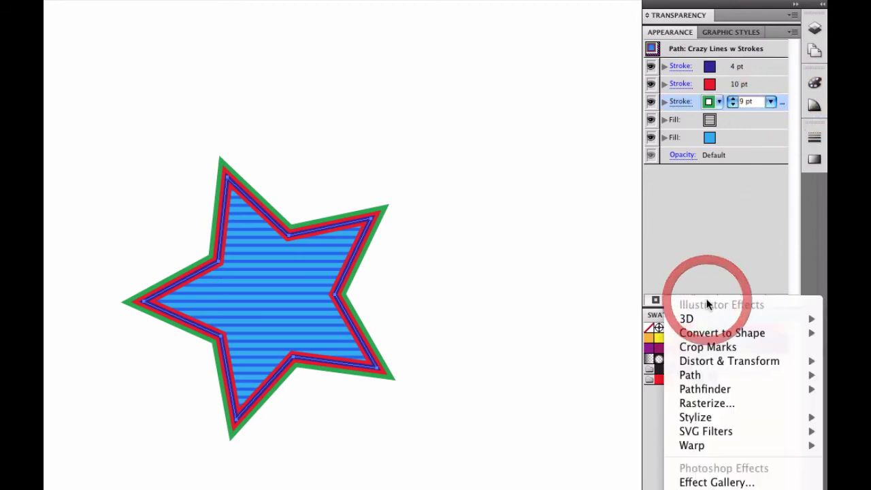
mouse_move(705, 364)
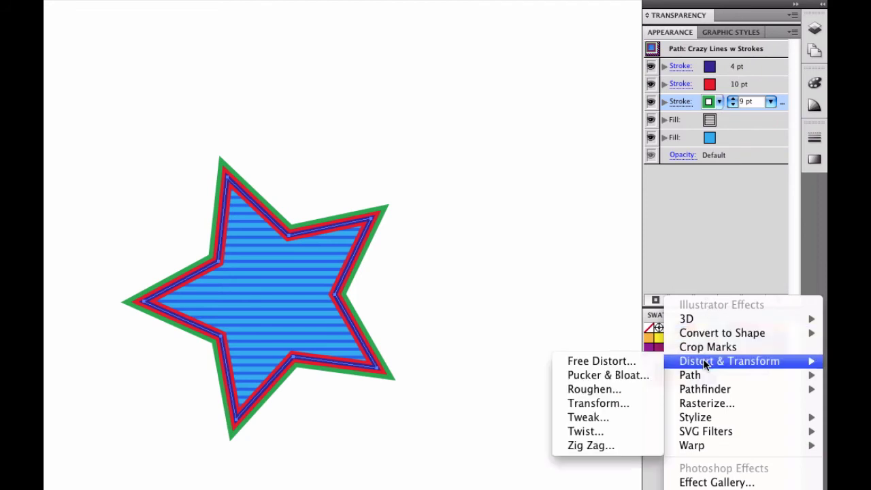
left_click(625, 447)
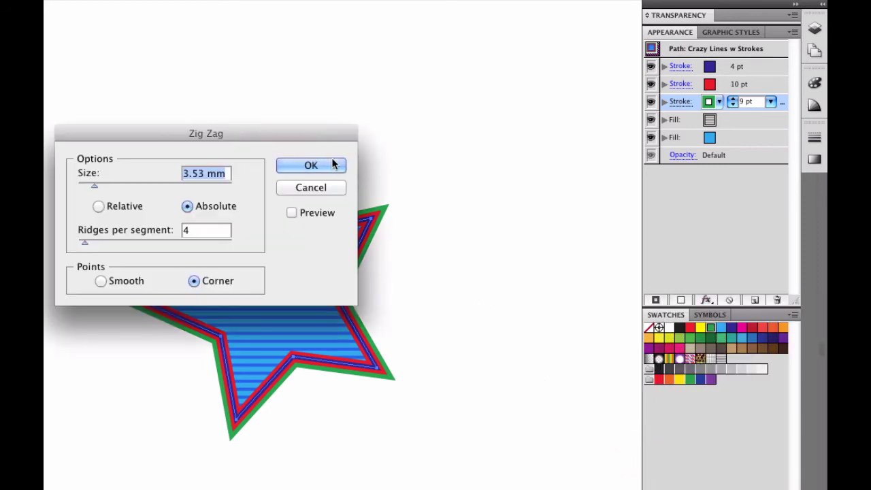
left_click_drag(285, 134, 661, 358)
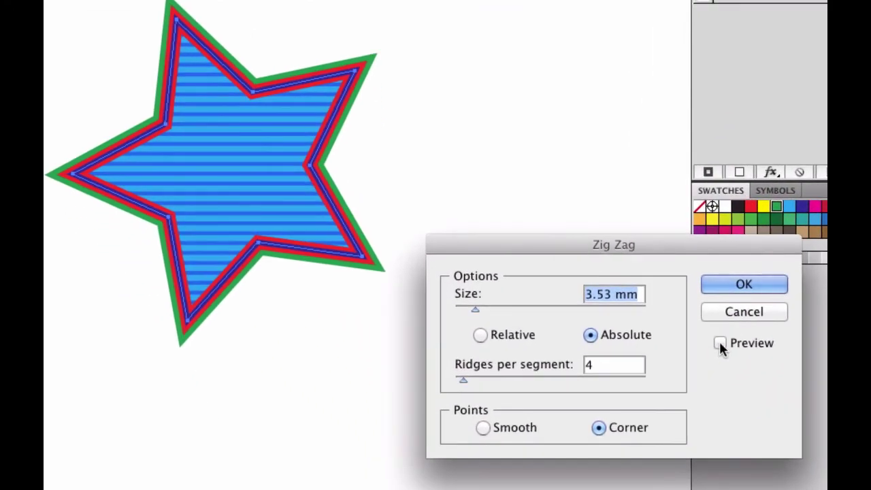
left_click(686, 402)
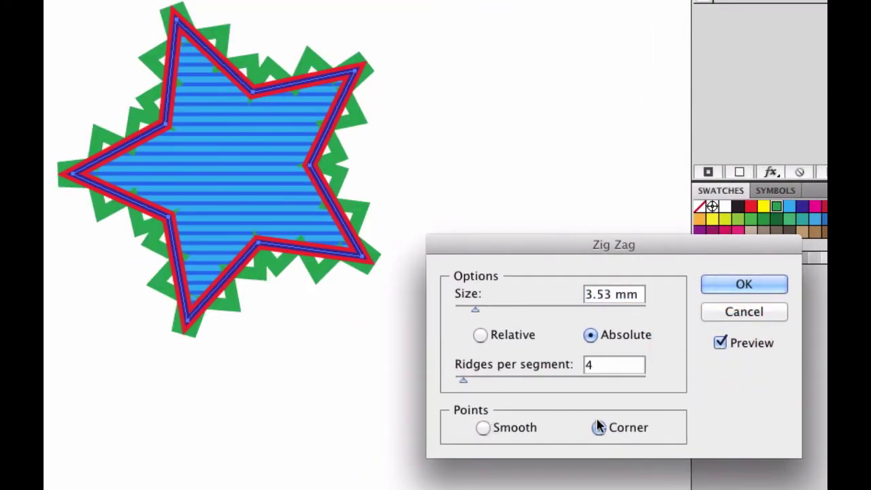
left_click_drag(465, 378, 473, 371)
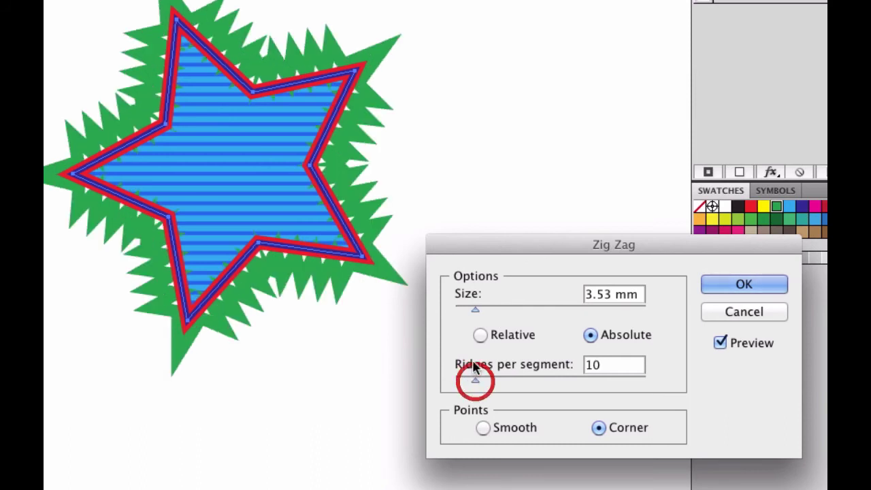
left_click_drag(476, 310, 485, 316)
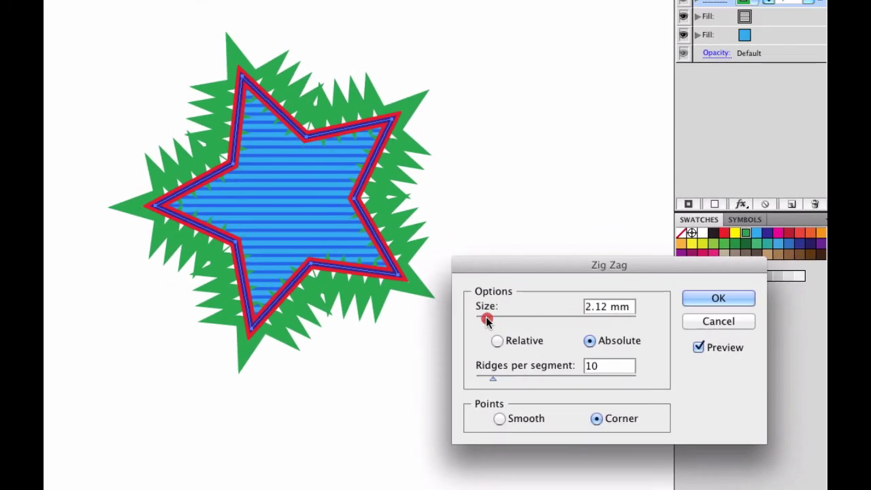
left_click(730, 301)
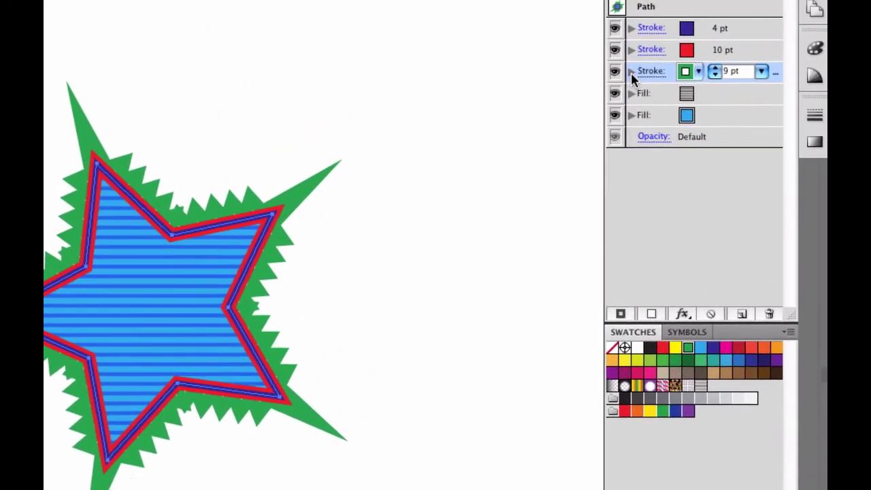
Reopen the green stroke's Zig Zag effect and raise its size to 10.58 mm
left_click(630, 72)
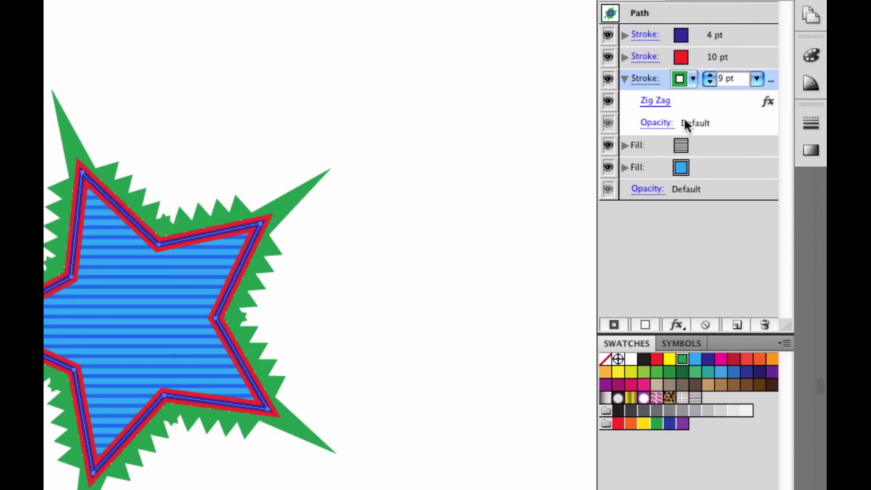
left_click(655, 101)
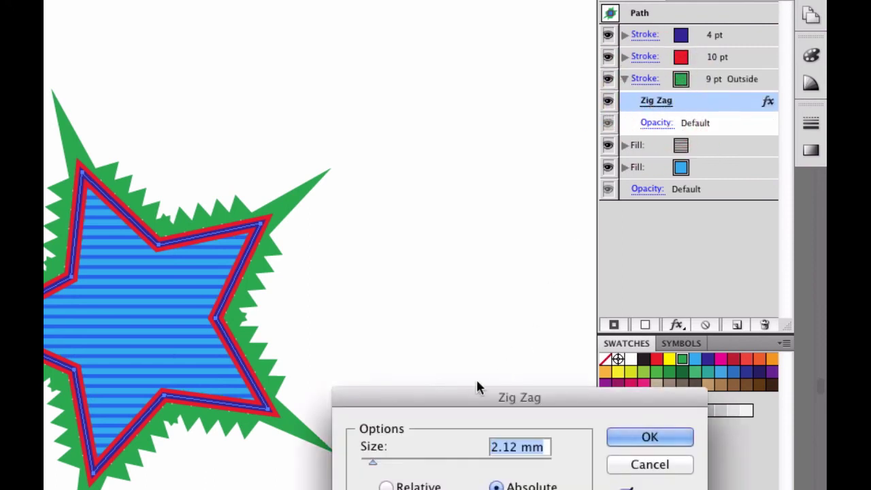
left_click_drag(476, 389, 501, 217)
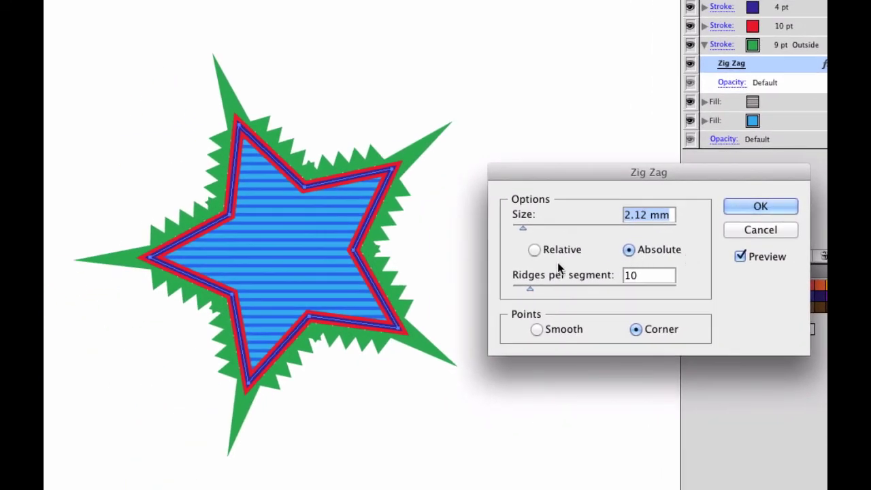
left_click_drag(522, 227, 562, 232)
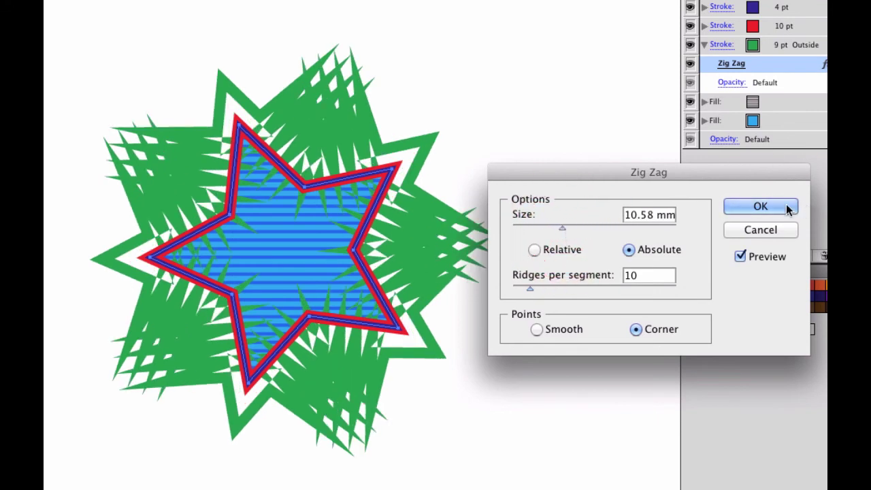
left_click(760, 206)
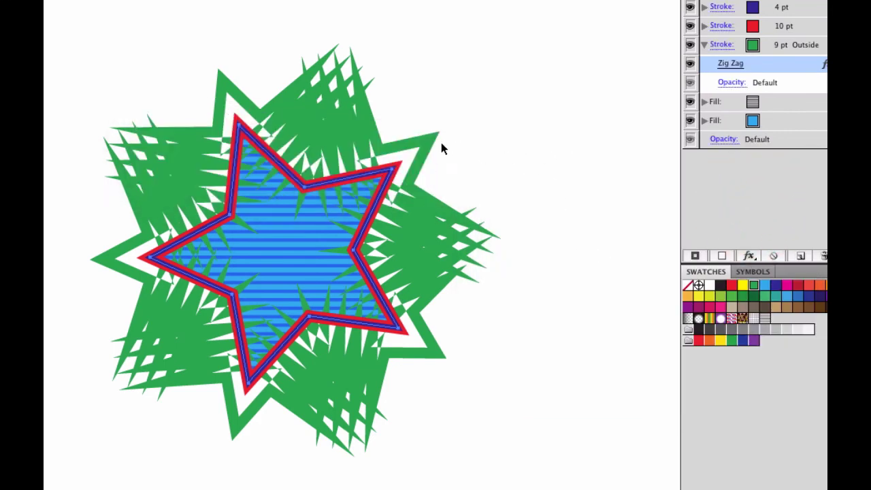
Pull the star's upper-right point up-right and its left point far left
left_click_drag(431, 115, 510, 86)
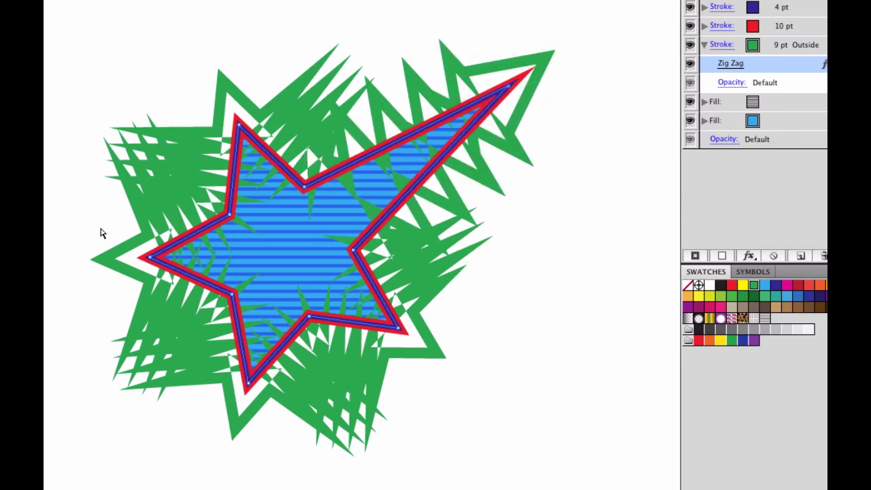
left_click_drag(220, 322, 40, 294)
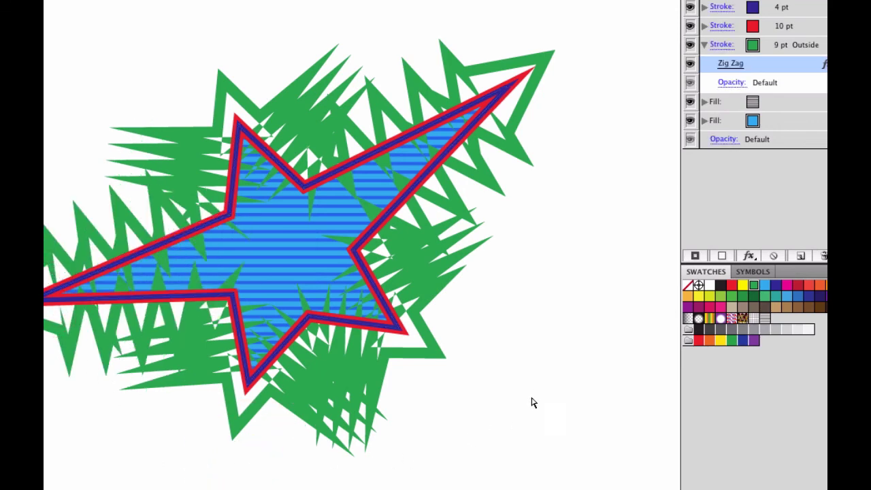